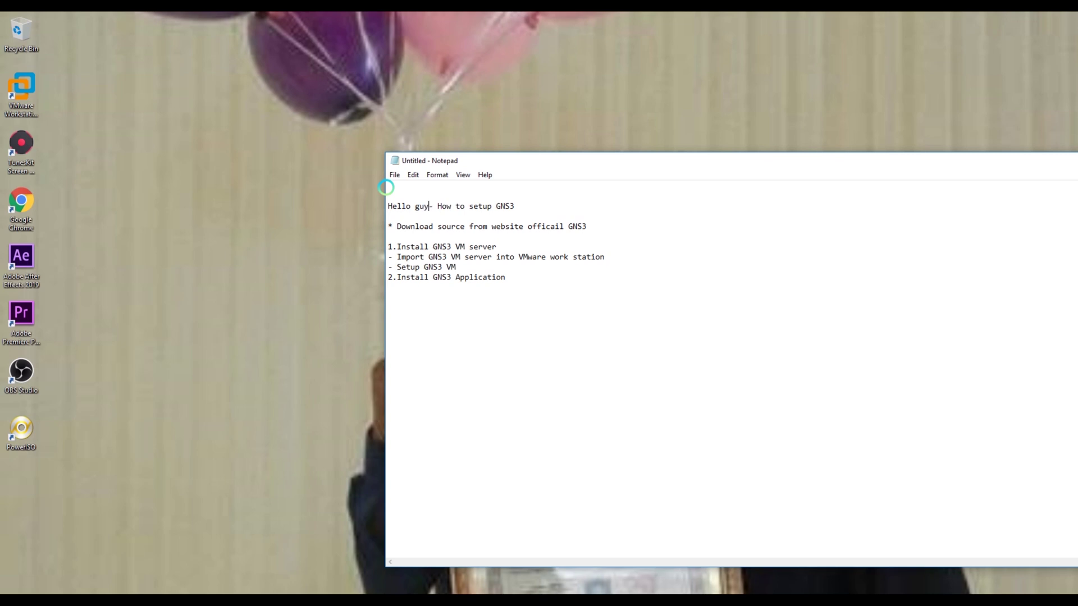
- Put the "- How to setup GNS3" note below "Hello guy", separated from it by a blank line
{"action": "key", "text": "Return"}
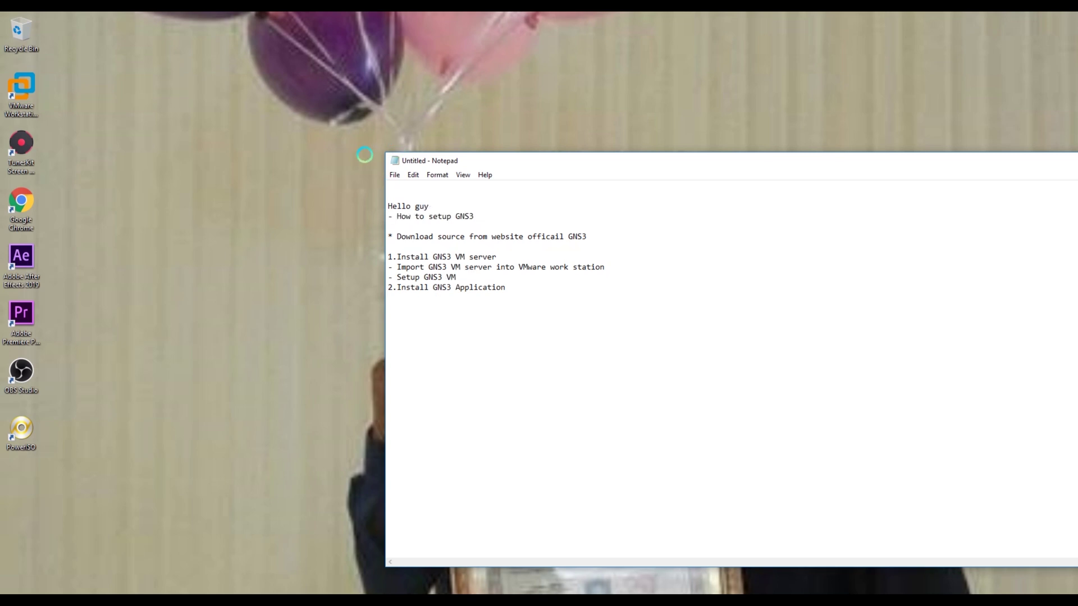
{"action": "key", "text": "Return"}
- Review the GNS3 setup outline line by line, from the greeting through "Install GNS3 Application", highlighting the lines being read
{"action": "left_click_drag", "start_coordinate": [431, 206], "coordinate": [388, 206]}
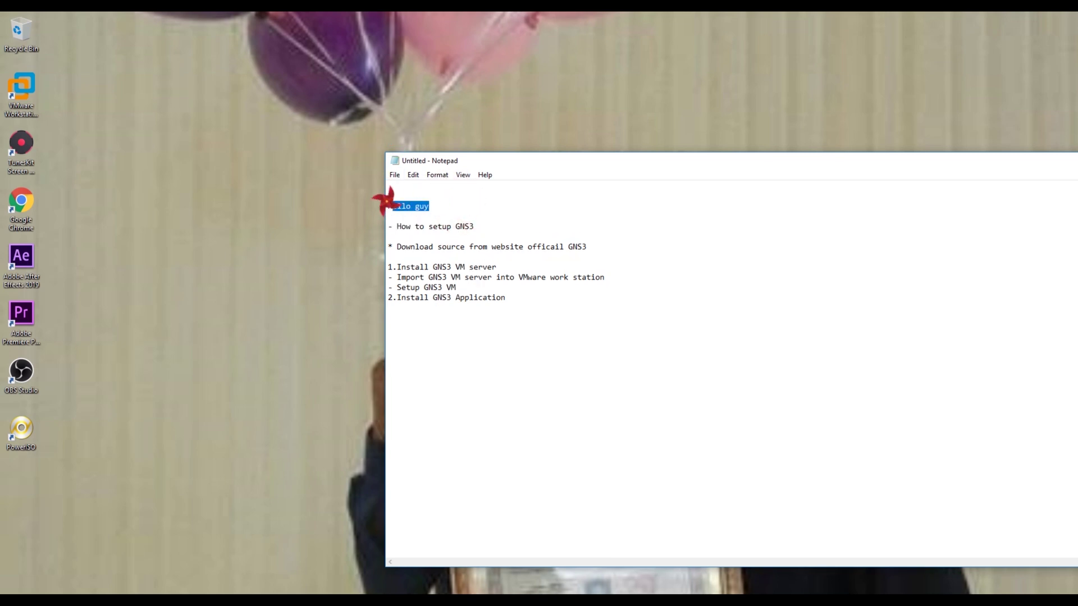
{"action": "left_click", "coordinate": [391, 221]}
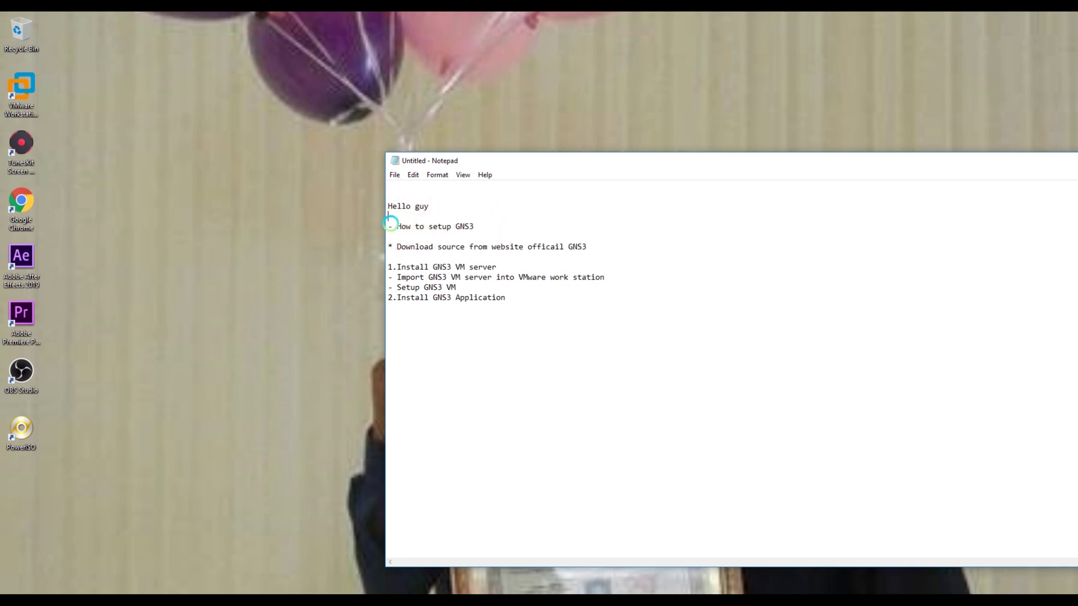
{"action": "left_click_drag", "start_coordinate": [389, 224], "coordinate": [476, 228]}
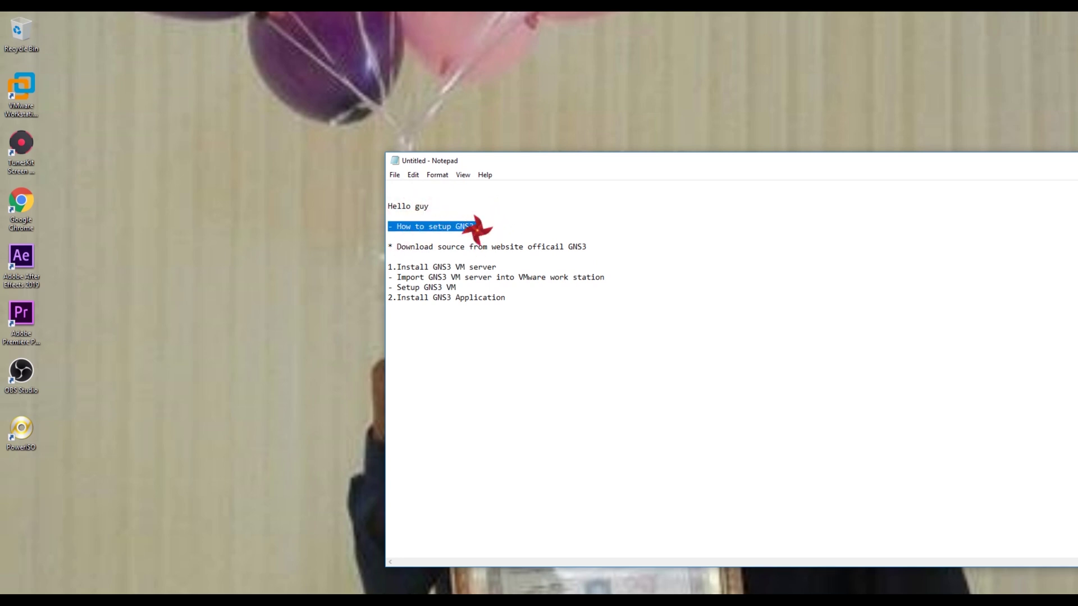
{"action": "left_click", "coordinate": [386, 225]}
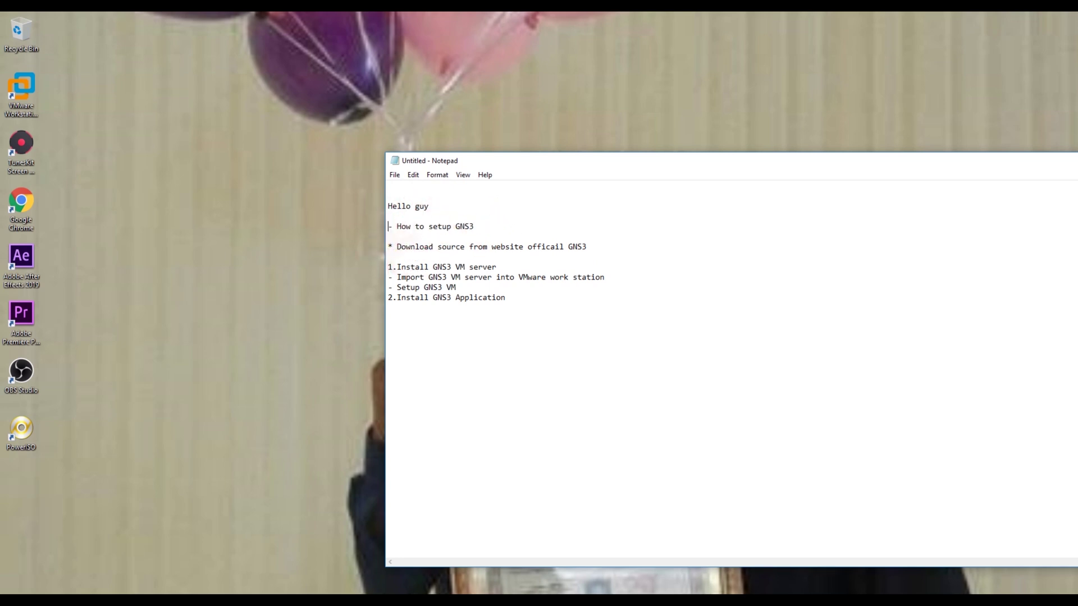
{"action": "left_click_drag", "start_coordinate": [388, 245], "coordinate": [597, 245]}
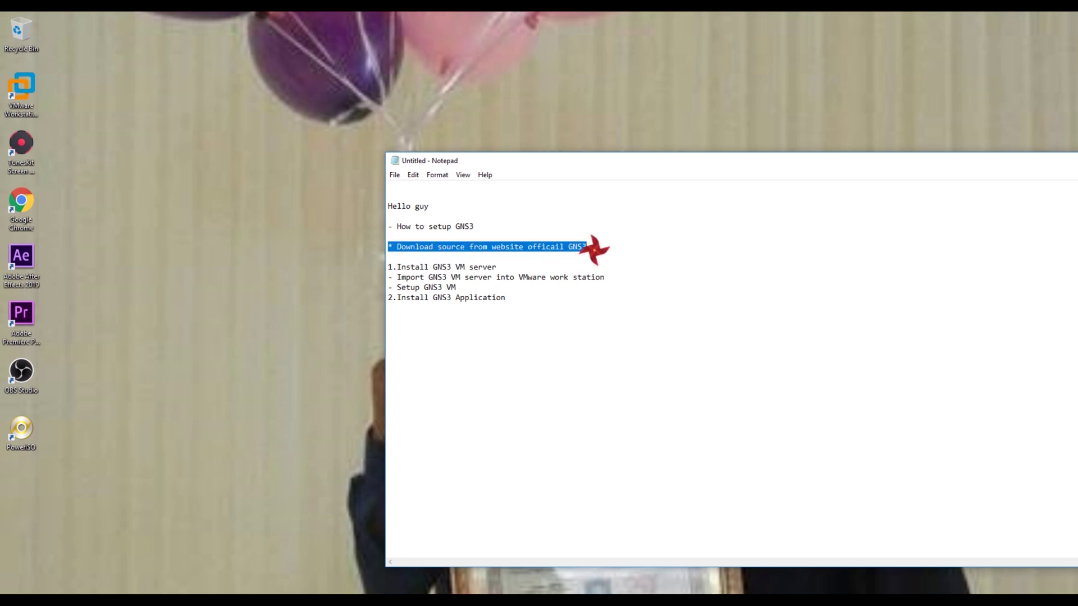
{"action": "left_click", "coordinate": [561, 265]}
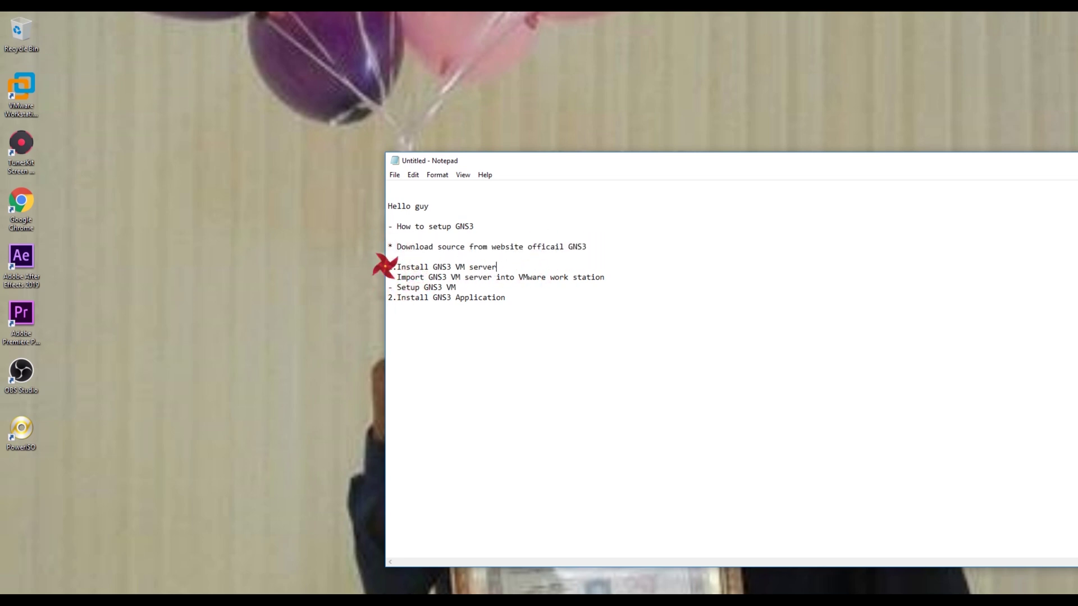
{"action": "left_click_drag", "start_coordinate": [388, 266], "coordinate": [492, 267]}
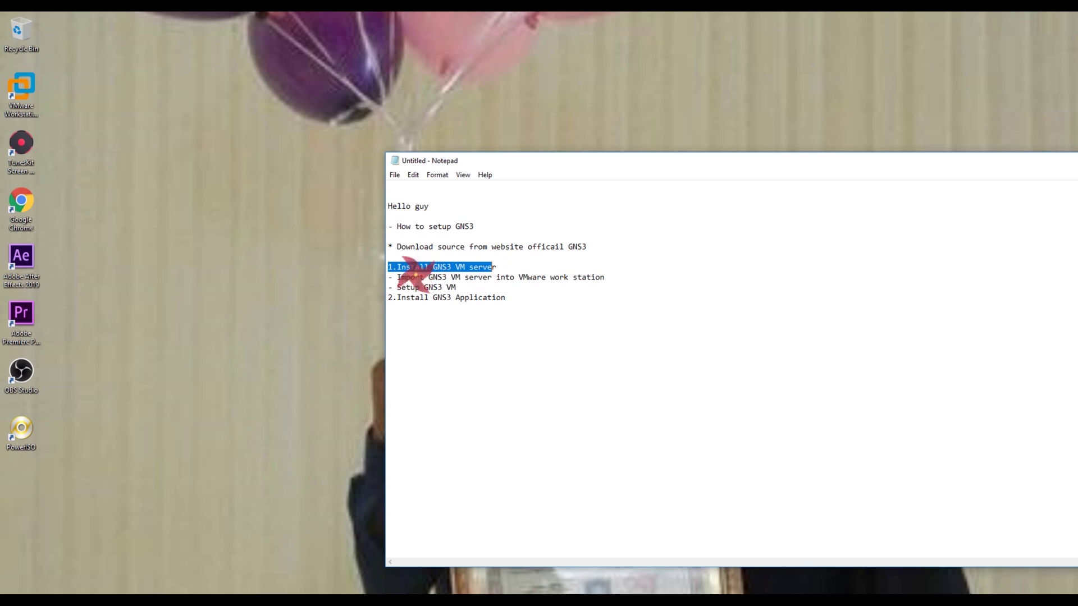
{"action": "left_click_drag", "start_coordinate": [392, 276], "coordinate": [464, 287]}
{"action": "left_click", "coordinate": [393, 289]}
{"action": "left_click", "coordinate": [470, 296]}
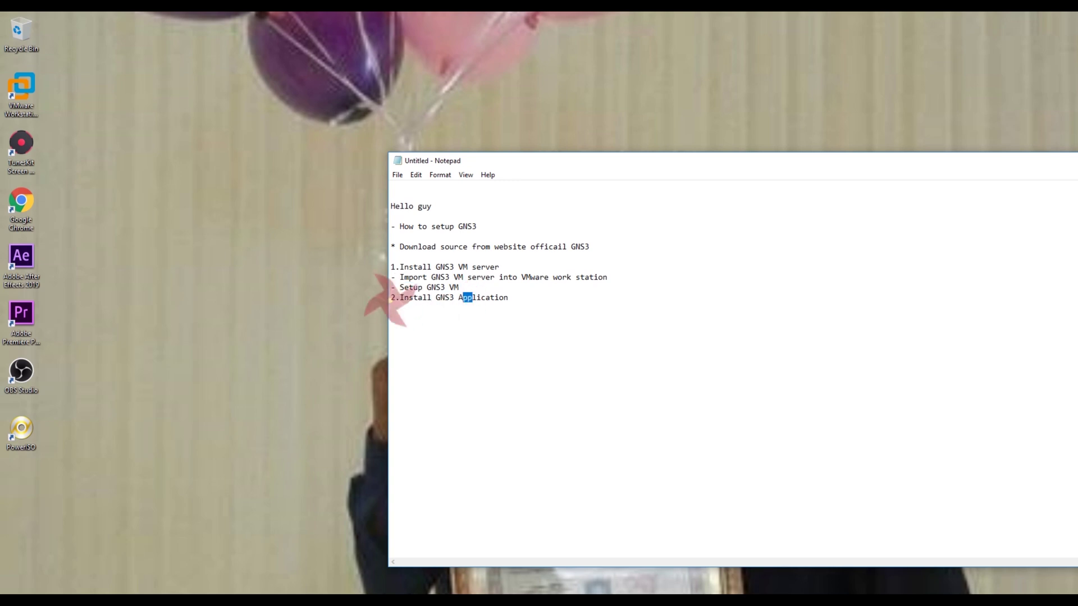
{"action": "left_click_drag", "start_coordinate": [391, 297], "coordinate": [512, 300]}
{"action": "left_click", "coordinate": [534, 305]}
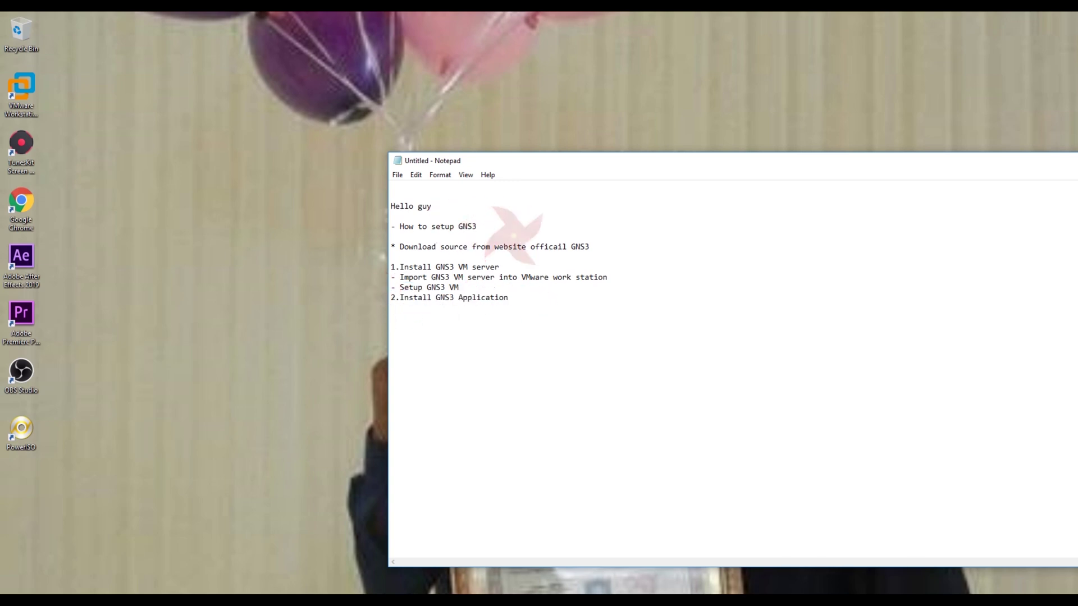
{"action": "left_click_drag", "start_coordinate": [609, 251], "coordinate": [404, 248]}
{"action": "left_click", "coordinate": [397, 272]}
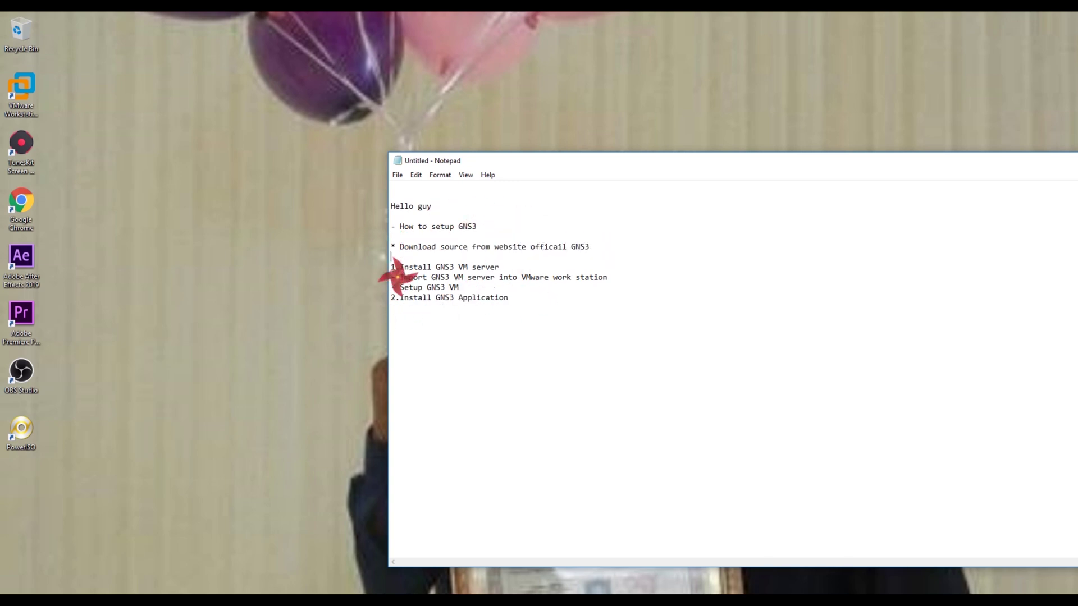
- Switch to the browser and examine the gns3.com home page, its address and its free download option
{"action": "key", "text": "alt+Tab"}
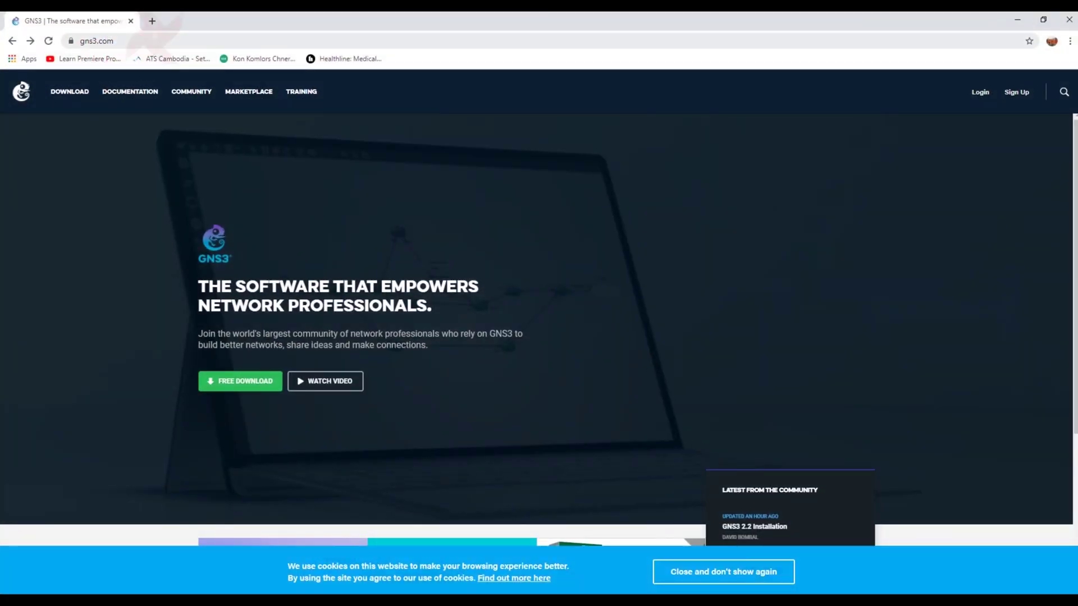
{"action": "left_click", "coordinate": [212, 41]}
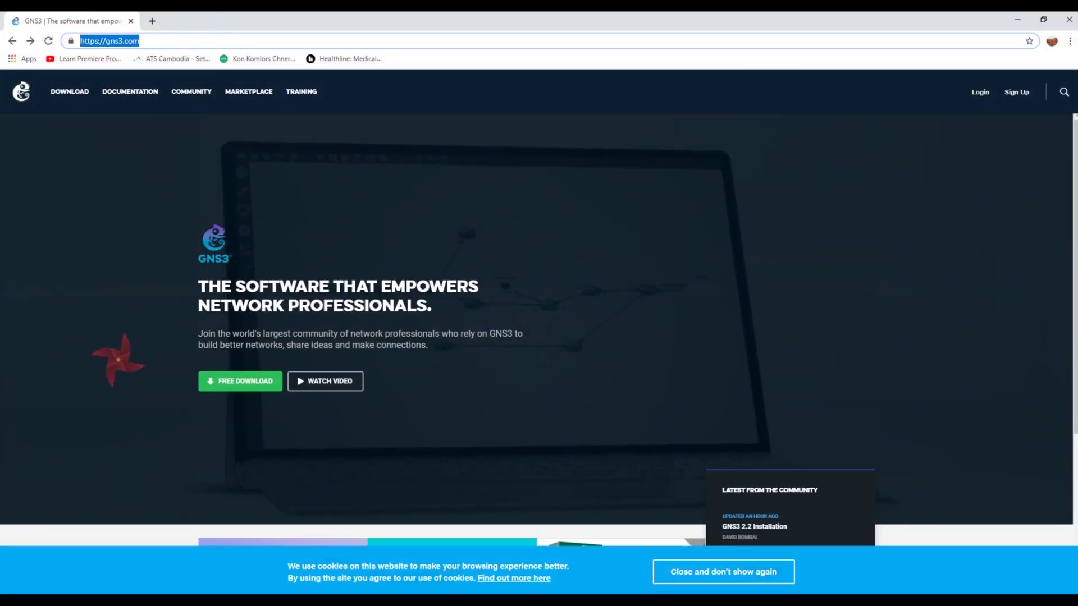
{"action": "left_click", "coordinate": [284, 403]}
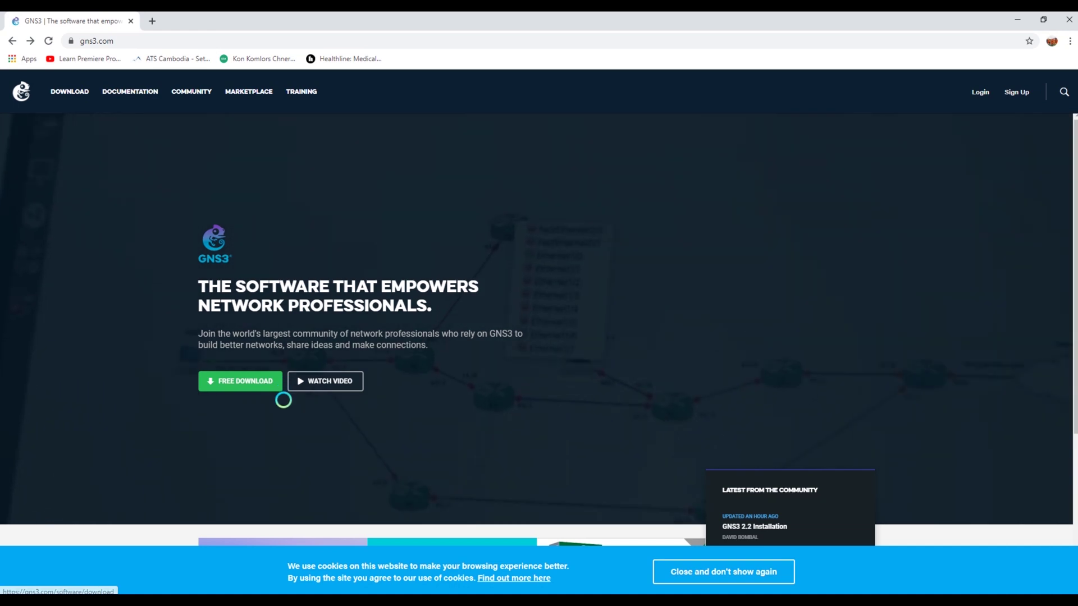
{"action": "left_click_drag", "start_coordinate": [284, 399], "coordinate": [188, 385]}
{"action": "left_click", "coordinate": [112, 230]}
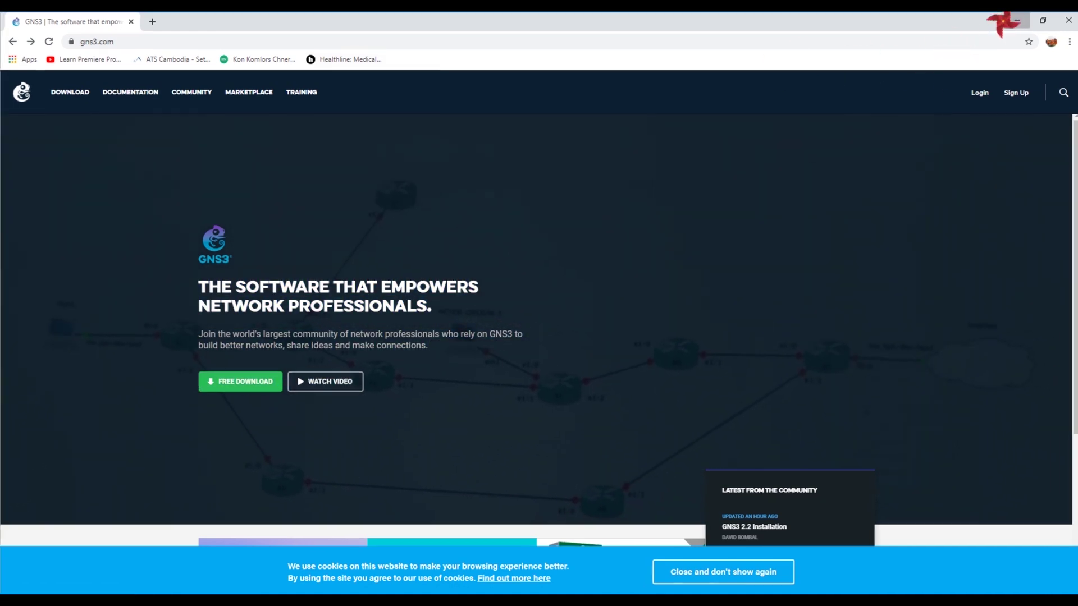
- Return to the notes and highlight the website download line and the "Install GNS3 VM server" line
{"action": "left_click", "coordinate": [1017, 20]}
{"action": "left_click_drag", "start_coordinate": [391, 247], "coordinate": [590, 247]}
{"action": "left_click_drag", "start_coordinate": [497, 267], "coordinate": [404, 268]}
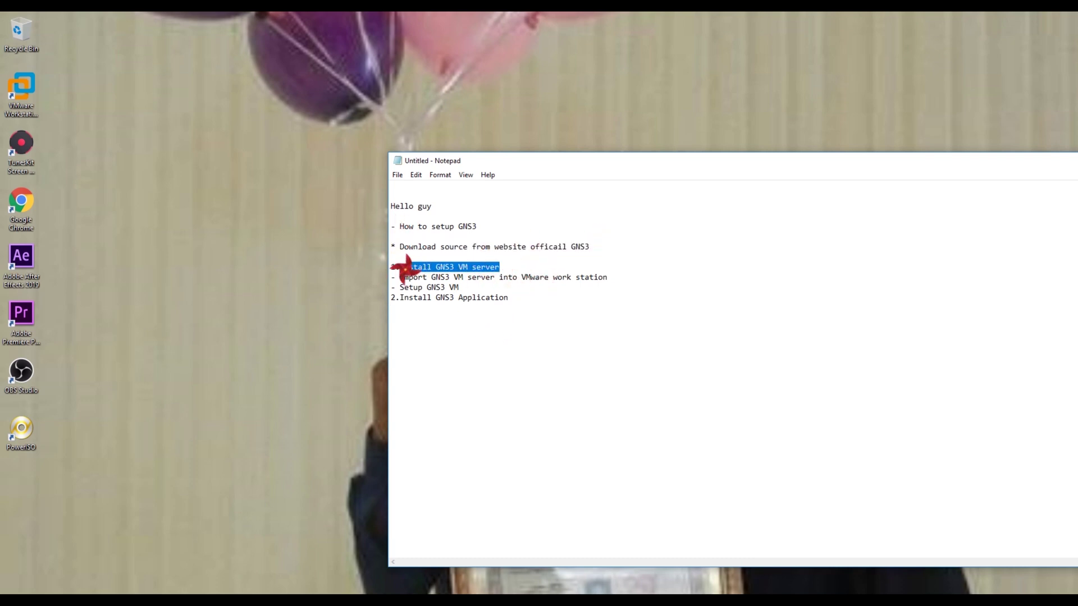
{"action": "left_click", "coordinate": [429, 269]}
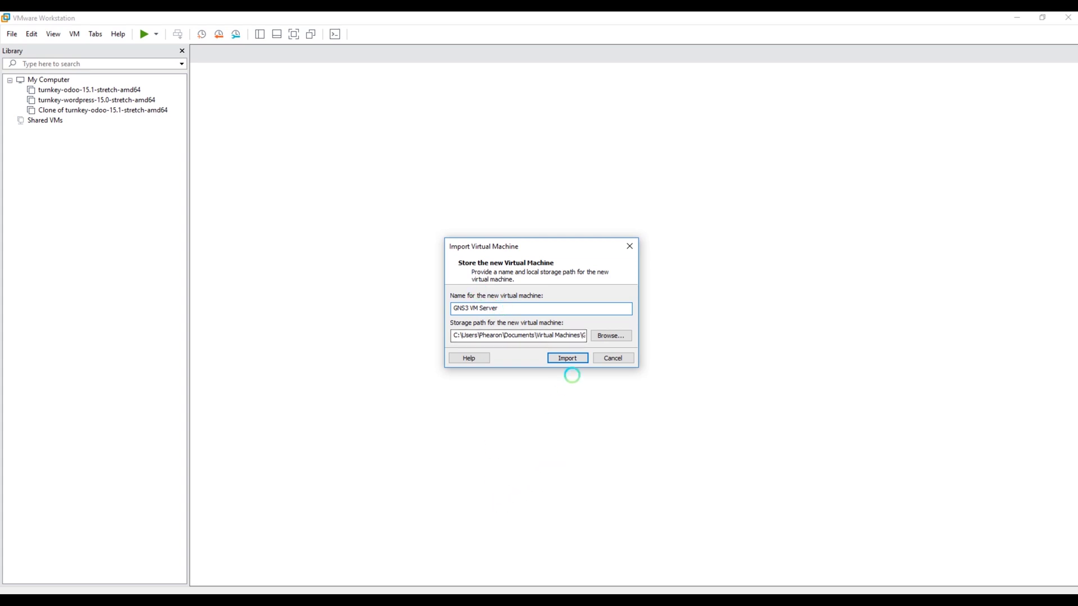
- Import the virtual machine into VMware Workstation under the name GNS3 VM Server
{"action": "left_click", "coordinate": [569, 357]}
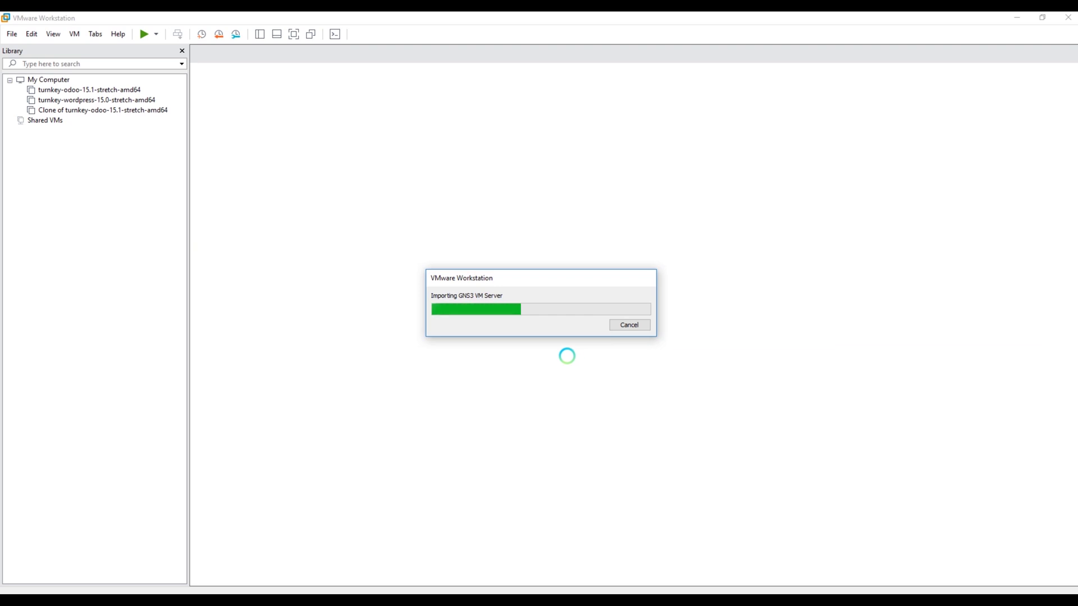
- Review the note line about importing the GNS3 VM server into VMware Workstation, and minimize the notes
{"action": "key", "text": "alt+Tab"}
{"action": "left_click", "coordinate": [467, 278]}
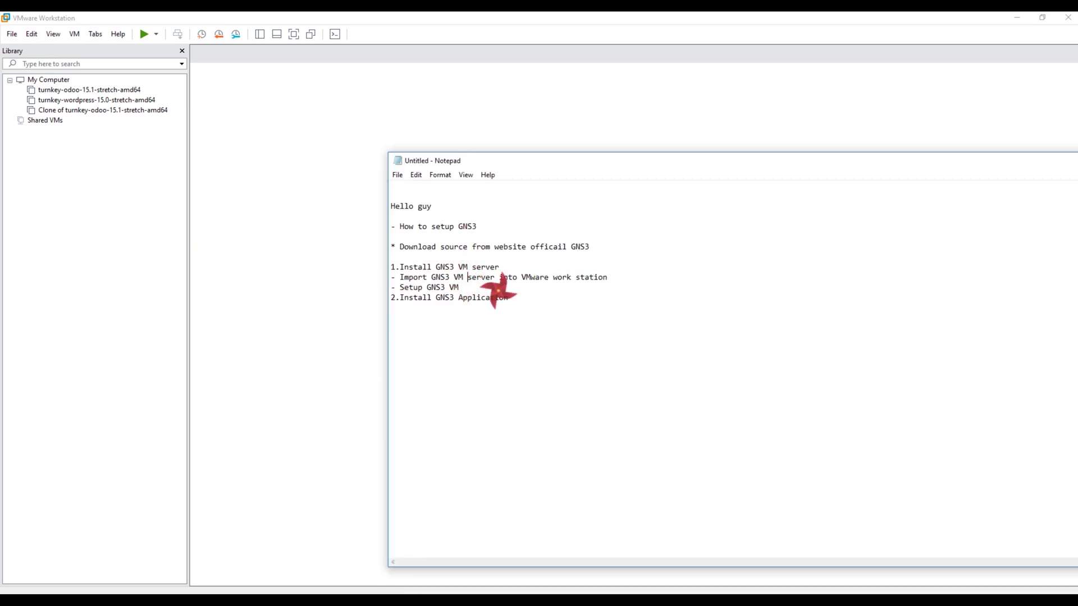
{"action": "mouse_move", "coordinate": [612, 277]}
{"action": "left_mouse_down"}
{"action": "mouse_move", "coordinate": [385, 272]}
{"action": "mouse_move", "coordinate": [614, 275]}
{"action": "left_mouse_up"}
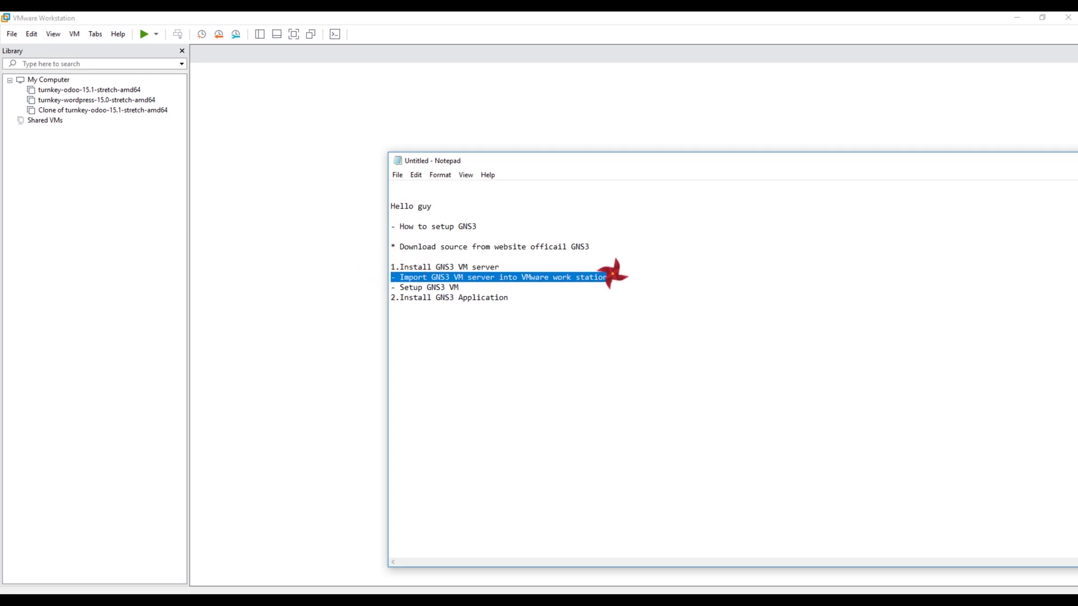
{"action": "left_click", "coordinate": [621, 280]}
{"action": "left_click_drag", "start_coordinate": [1050, 163], "coordinate": [907, 183]}
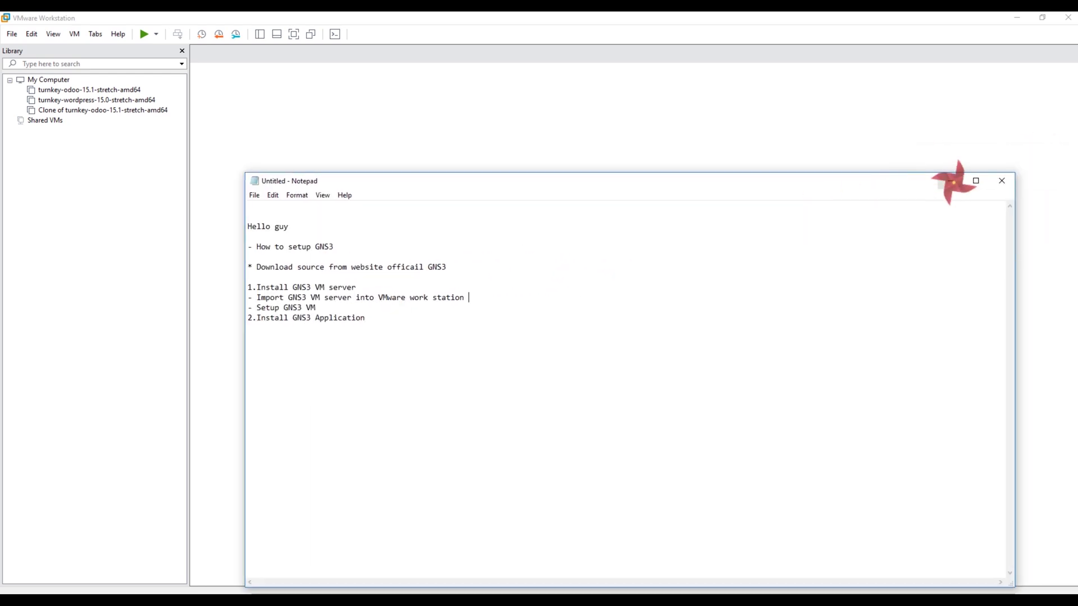
{"action": "left_click", "coordinate": [952, 181]}
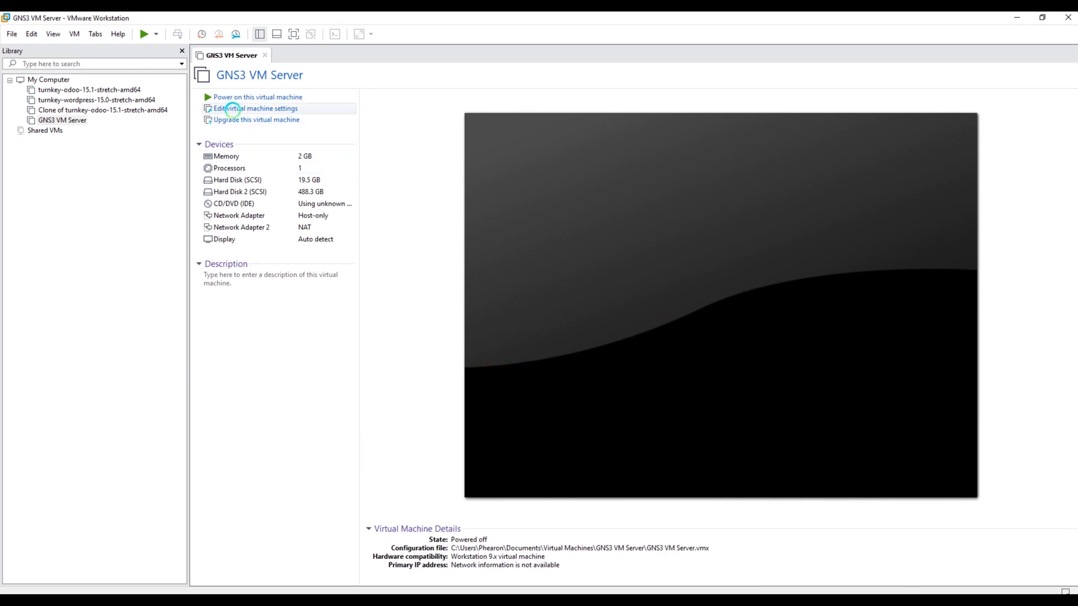
- Open the GNS3 VM Server's virtual machine settings and reduce its memory to 1 GB
{"action": "left_click", "coordinate": [258, 109]}
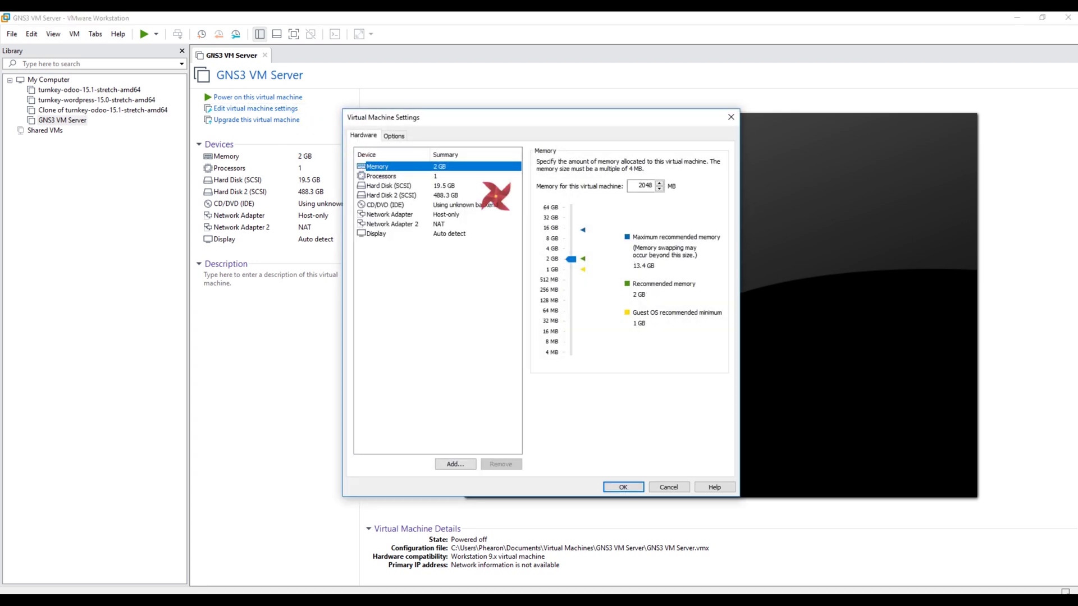
{"action": "left_click", "coordinate": [572, 259]}
{"action": "left_click_drag", "start_coordinate": [572, 259], "coordinate": [569, 270]}
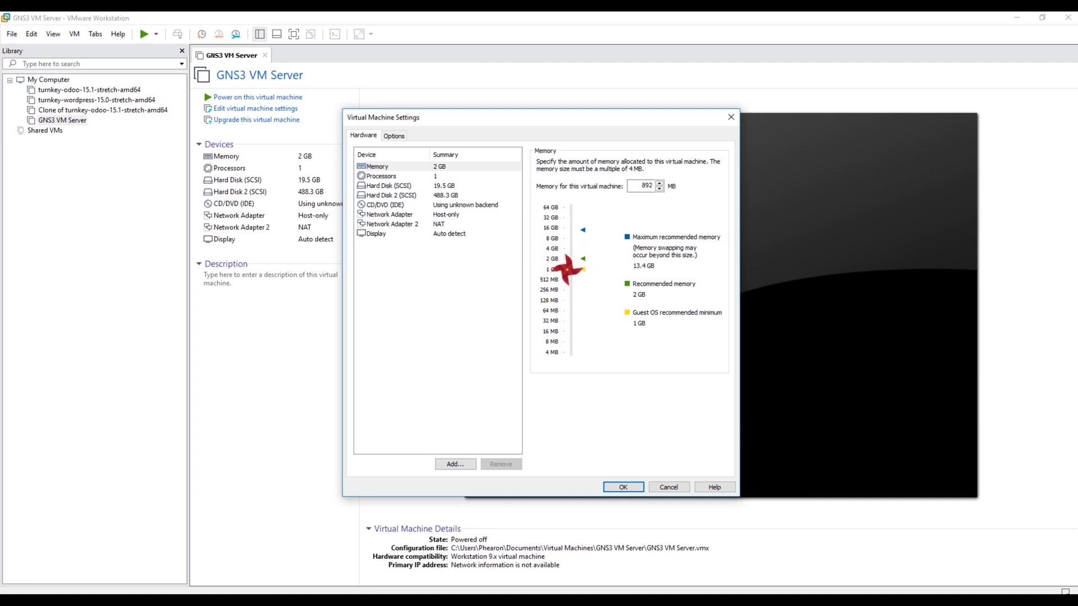
- Check the virtual machine's settings for both hard disks and the CD/DVD drive
{"action": "left_click", "coordinate": [442, 186]}
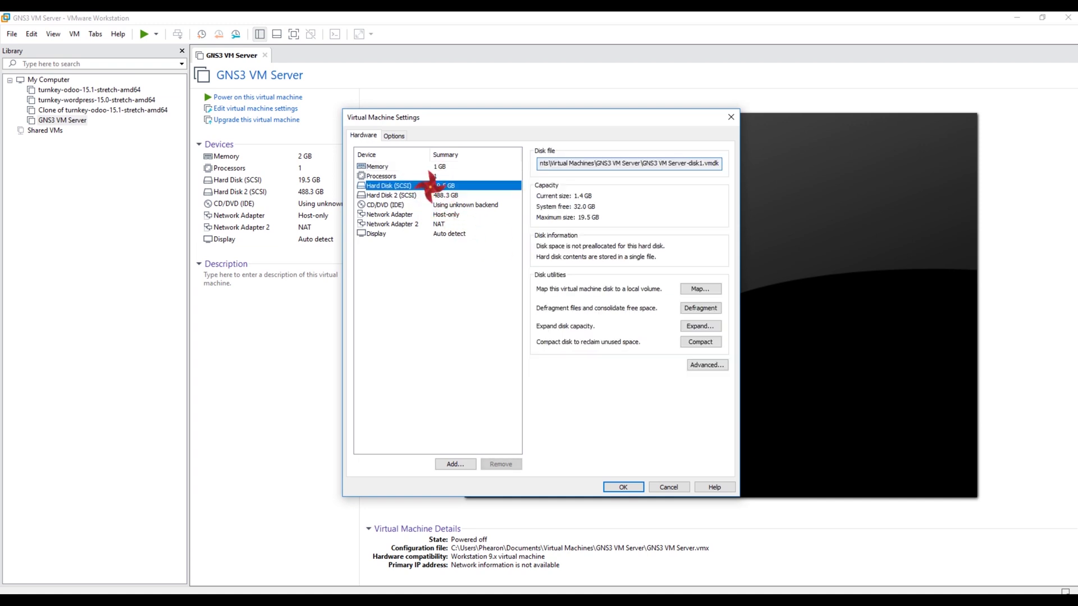
{"action": "left_click", "coordinate": [439, 195]}
{"action": "left_click", "coordinate": [440, 205]}
- Switch the first network adapter's connection to NAT and compare it with Network Adapter 2
{"action": "left_click", "coordinate": [444, 214]}
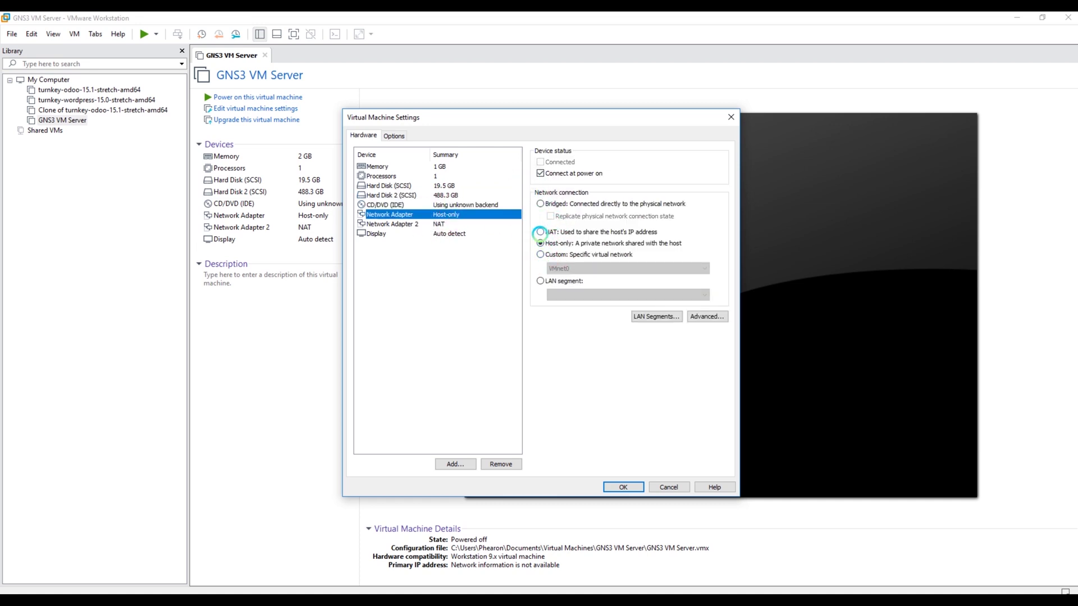
{"action": "left_click", "coordinate": [540, 232]}
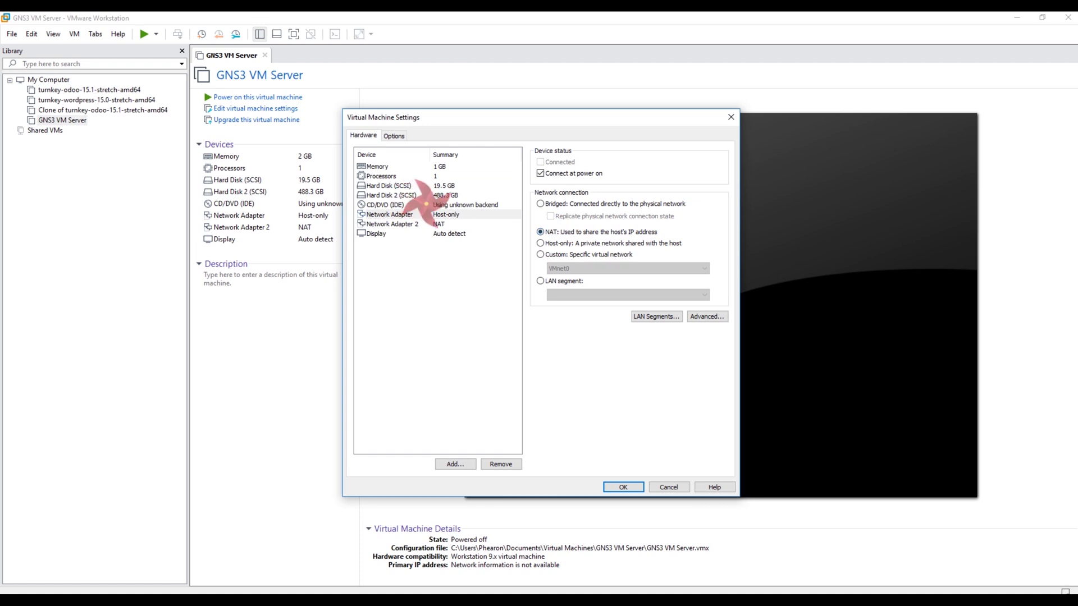
{"action": "left_click", "coordinate": [433, 205]}
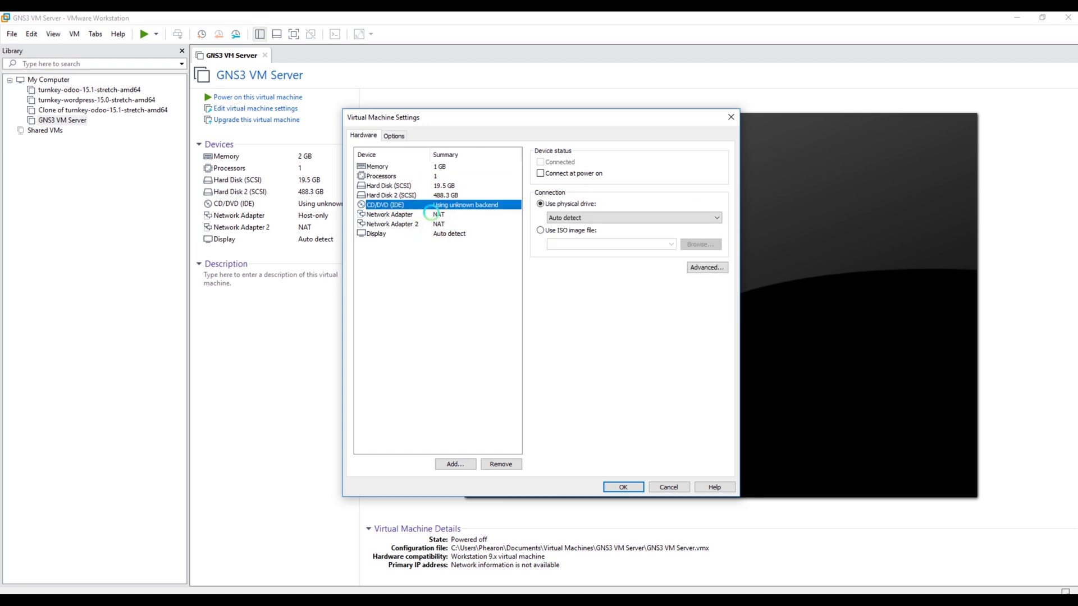
{"action": "left_click", "coordinate": [431, 214]}
{"action": "left_click", "coordinate": [433, 223]}
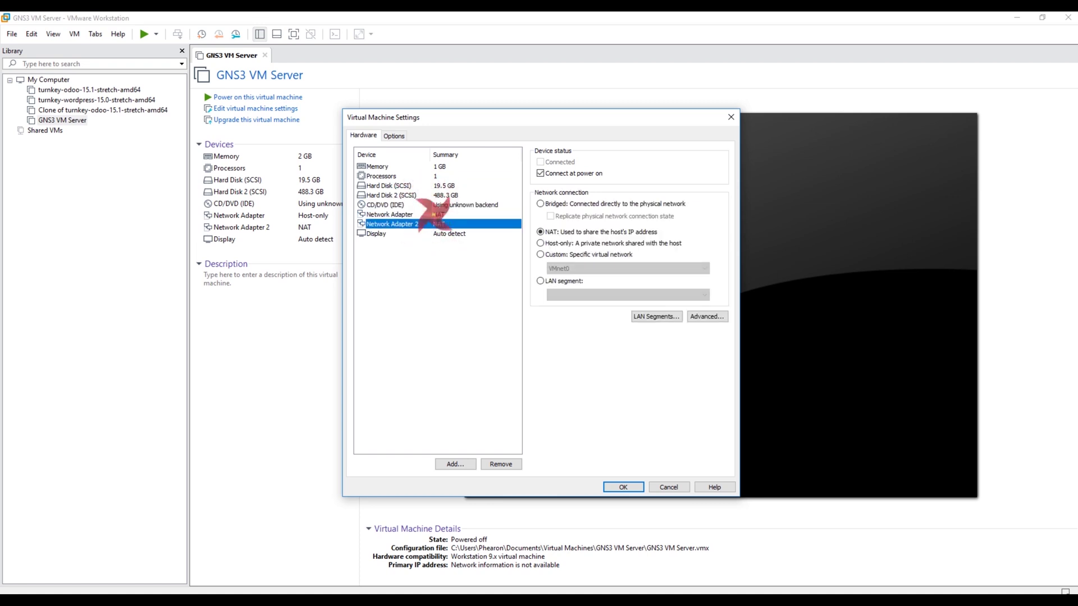
- Set the first network adapter to Host-only, and check the Network Adapter 2 and Display settings
{"action": "left_click", "coordinate": [433, 215]}
{"action": "left_click", "coordinate": [545, 231]}
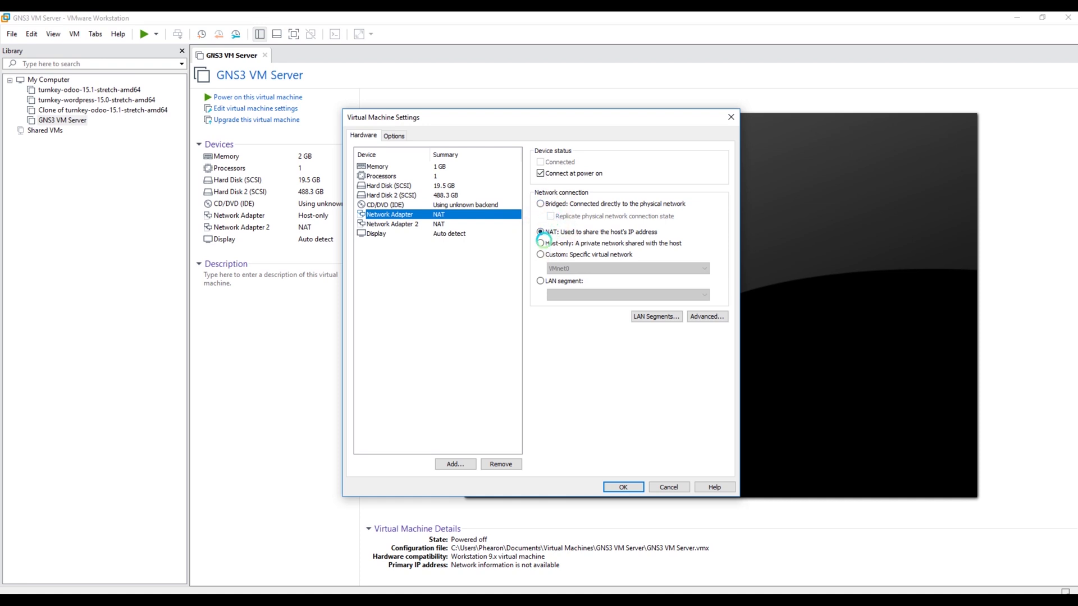
{"action": "left_click", "coordinate": [542, 242]}
{"action": "left_click", "coordinate": [454, 224]}
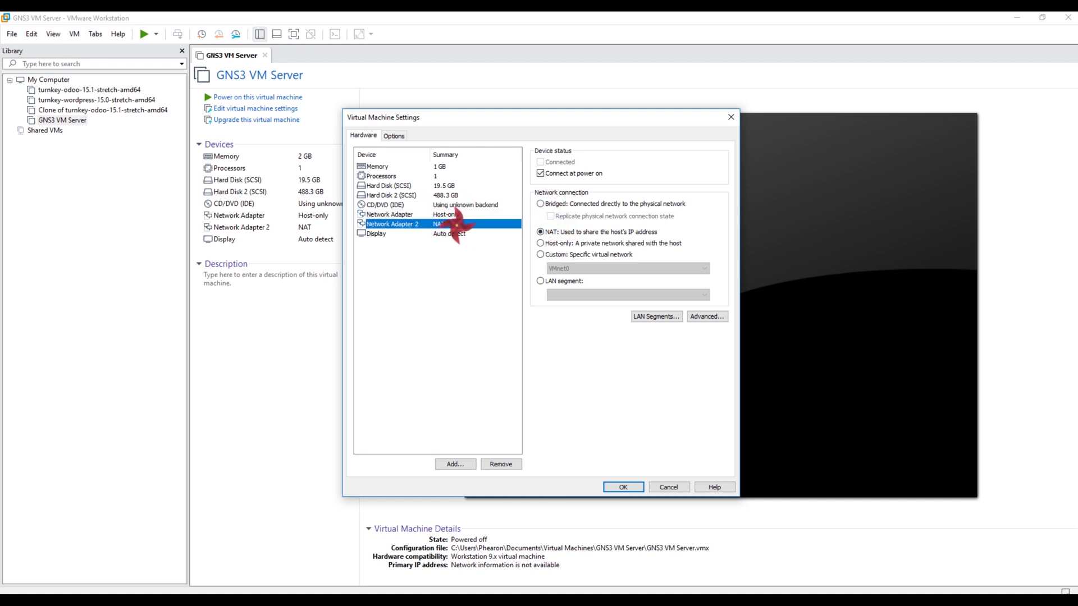
{"action": "left_click", "coordinate": [449, 215]}
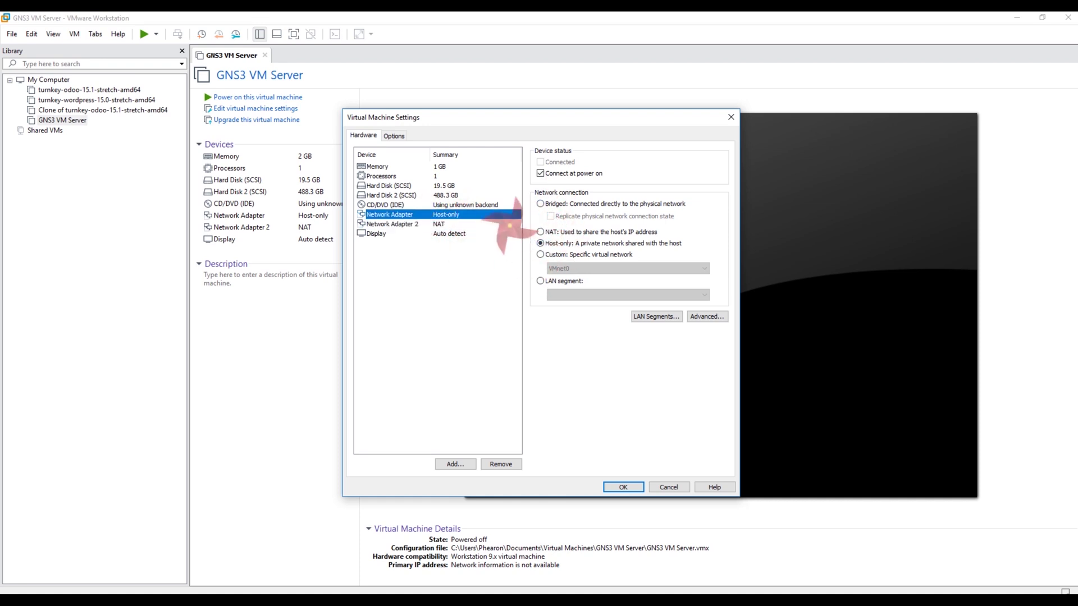
{"action": "left_click", "coordinate": [459, 233]}
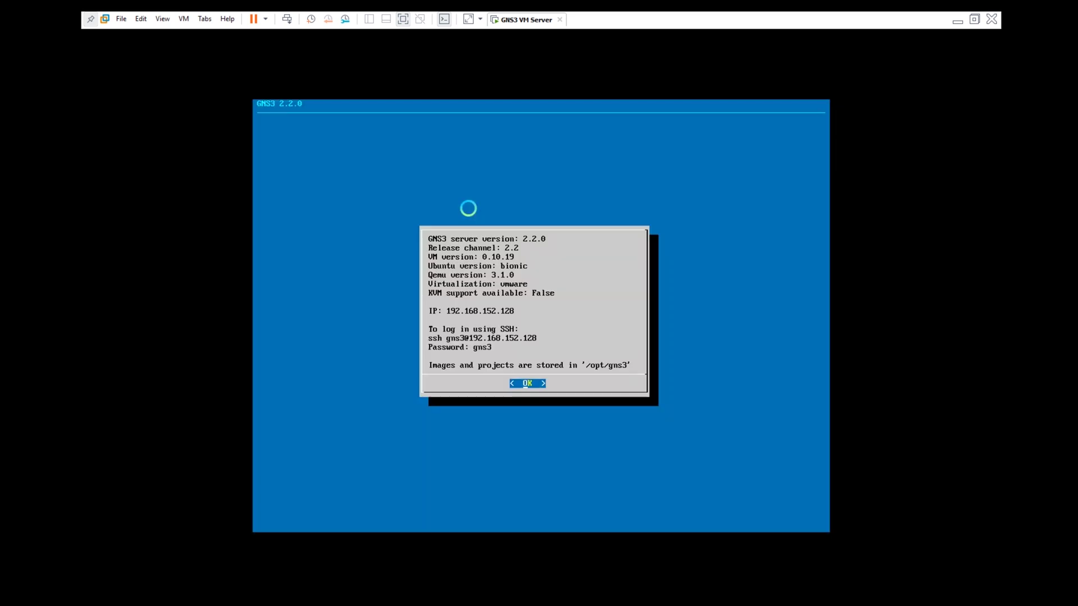
- Take the running GNS3 VM out of full screen and bring up the notes, placing them over the console's lower part
{"action": "left_click", "coordinate": [402, 19]}
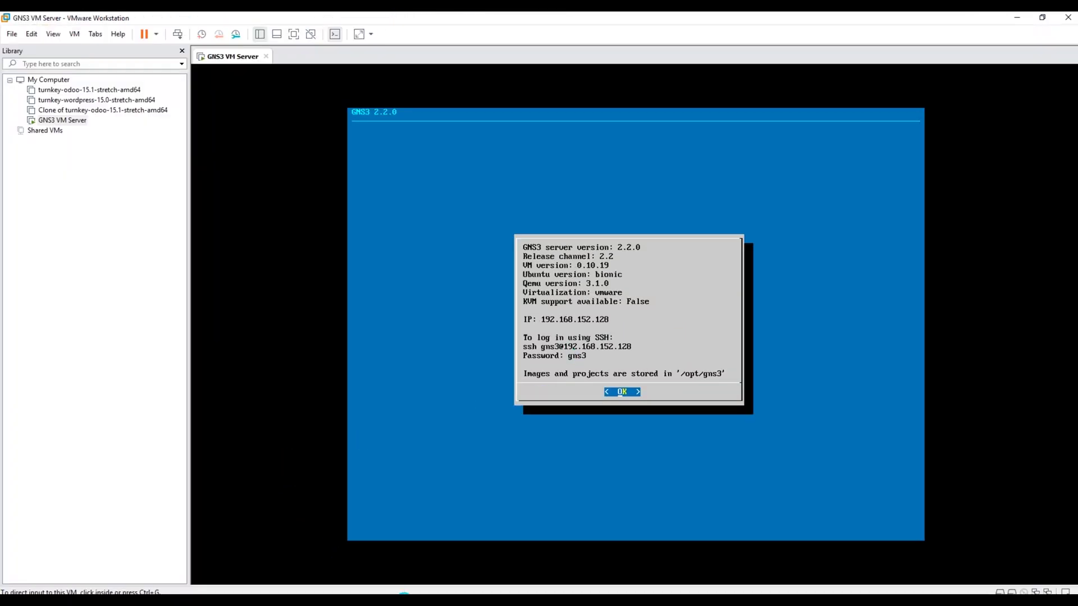
{"action": "left_click", "coordinate": [448, 601]}
{"action": "left_click_drag", "start_coordinate": [493, 181], "coordinate": [602, 391]}
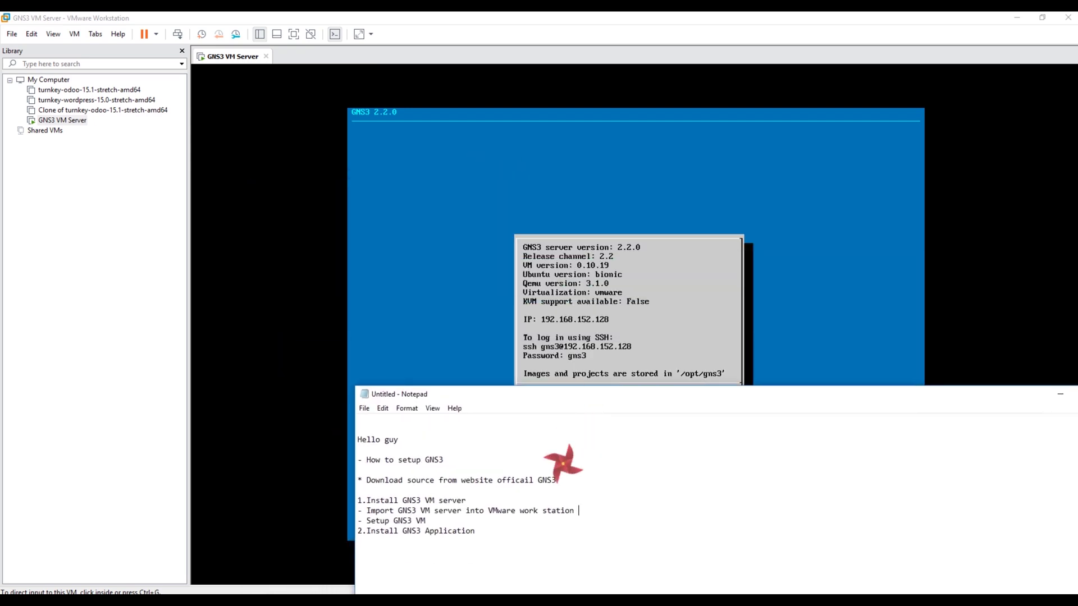
- Add the line "IP VM server 192.168.152.128" below the VMware import note, and highlight the "2.Install GNS3 Application" line
{"action": "left_click", "coordinate": [570, 508]}
{"action": "key", "text": "Return"}
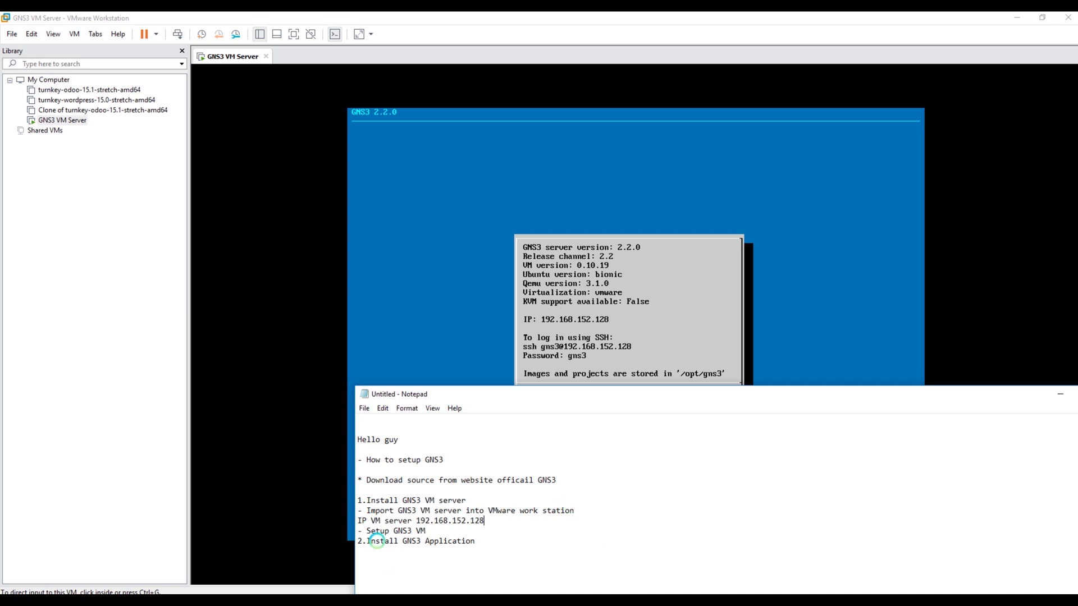
{"action": "left_click_drag", "start_coordinate": [436, 532], "coordinate": [369, 522]}
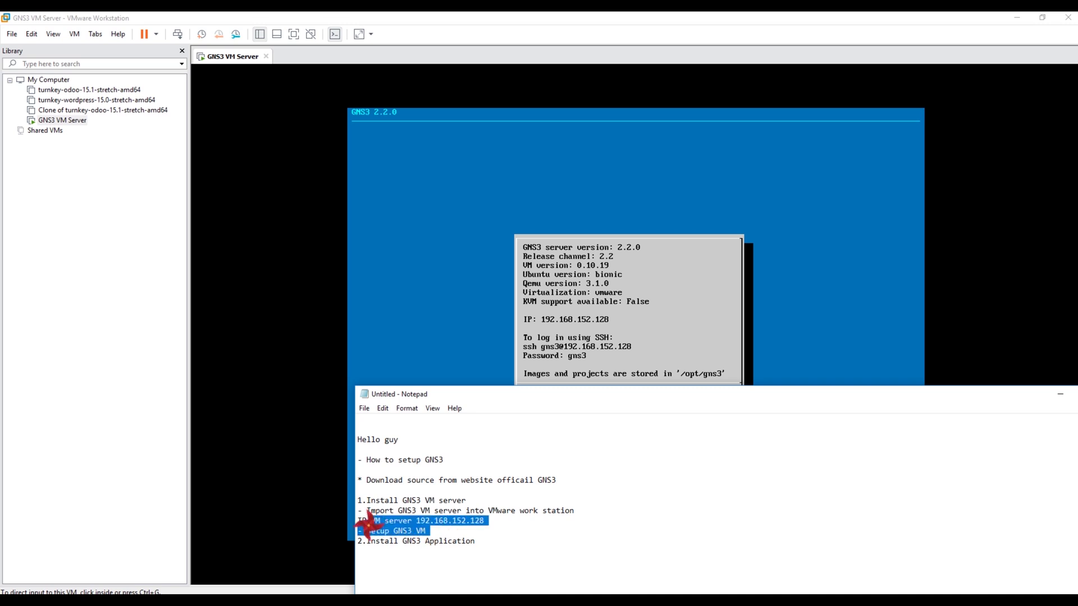
{"action": "left_click_drag", "start_coordinate": [483, 543], "coordinate": [357, 544]}
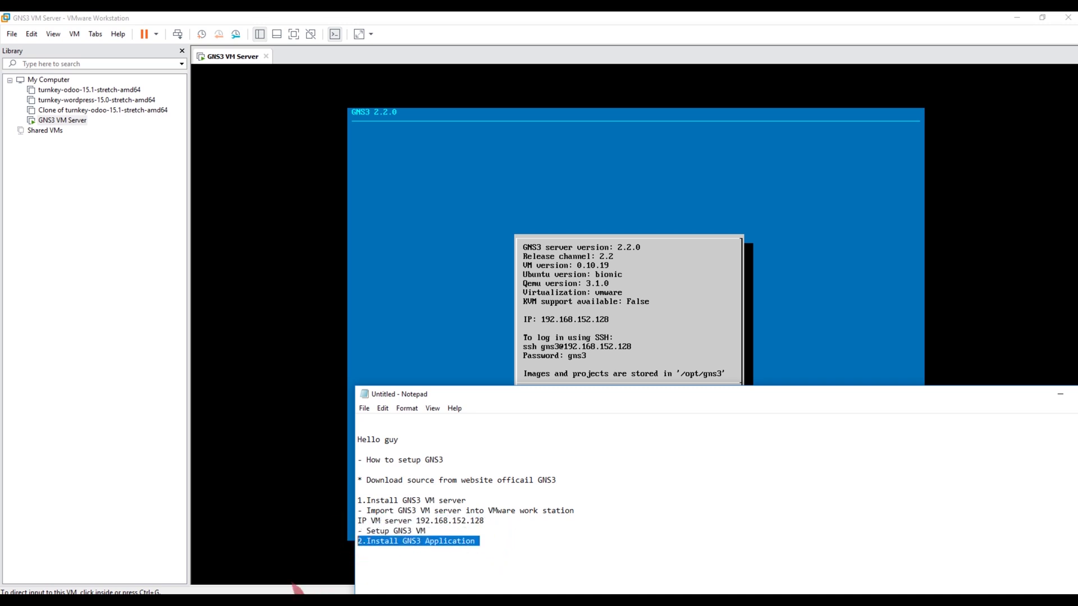
- Bring up the GNS3 folder and launch the GNS3 2.2.0 application installer
{"action": "mouse_move", "coordinate": [314, 590]}
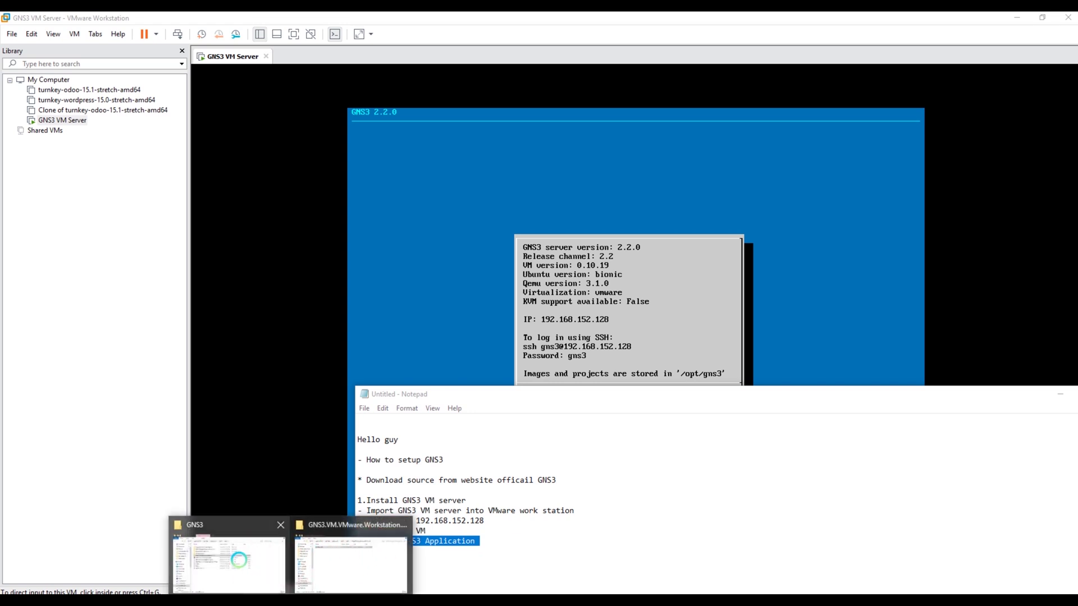
{"action": "left_click", "coordinate": [242, 553]}
{"action": "left_click", "coordinate": [611, 156]}
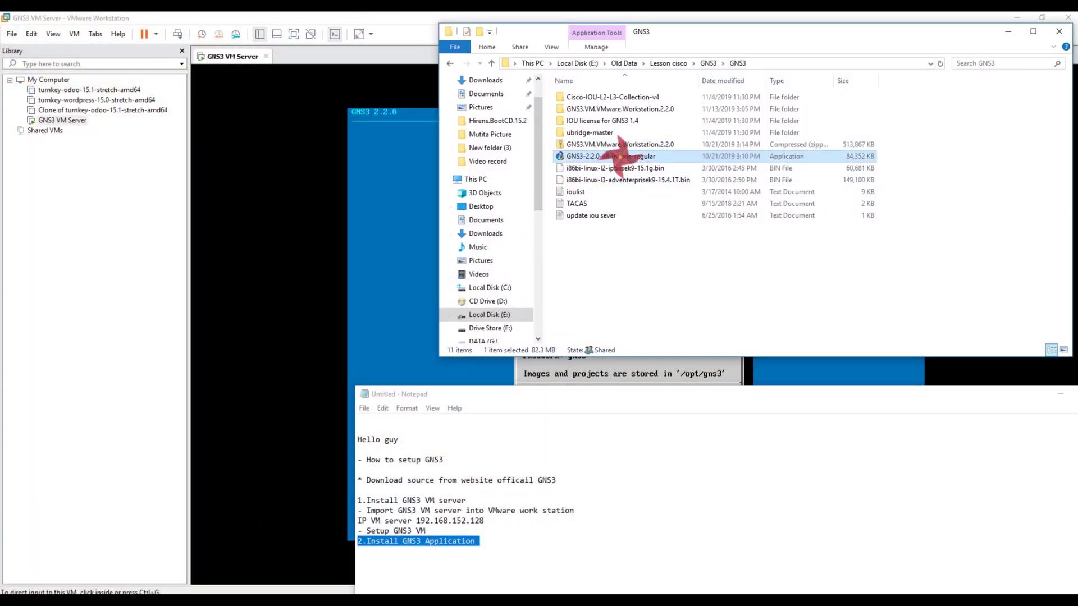
{"action": "double_click", "coordinate": [761, 155]}
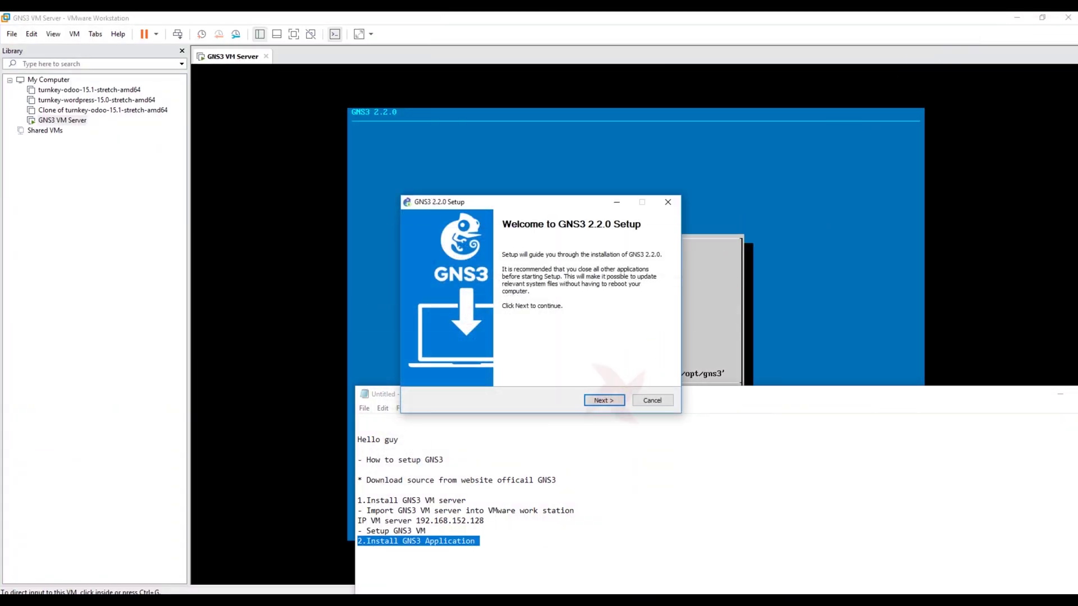
- Accept the GNS3 2.2.0 license agreement and keep GNS3 as the Start Menu folder, with the notes window out of the way
{"action": "left_click", "coordinate": [604, 400]}
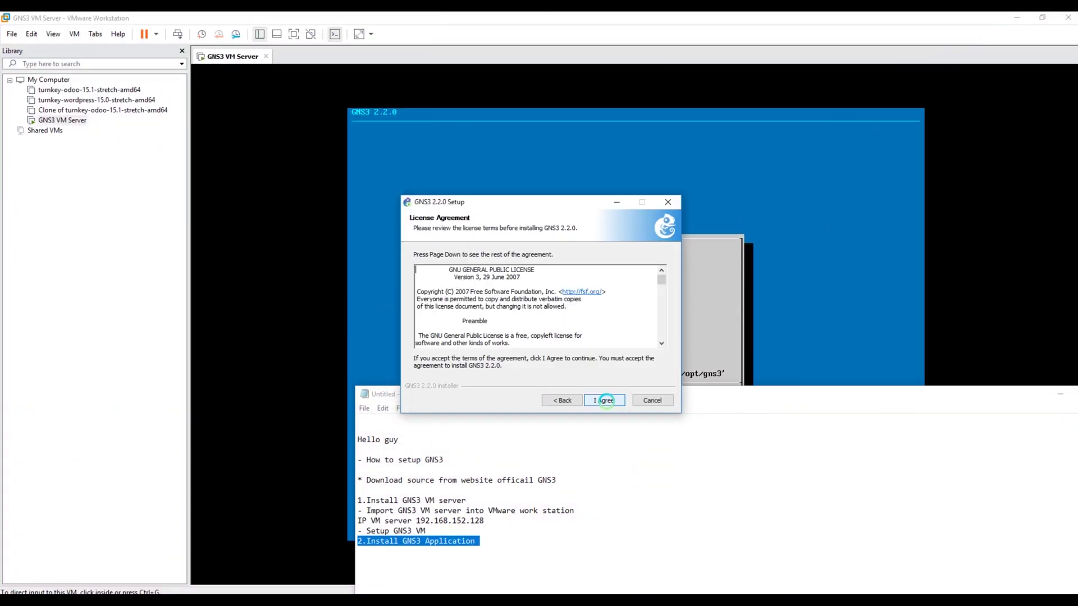
{"action": "left_click", "coordinate": [609, 400]}
{"action": "left_click_drag", "start_coordinate": [690, 395], "coordinate": [523, 466]}
{"action": "left_click", "coordinate": [864, 465]}
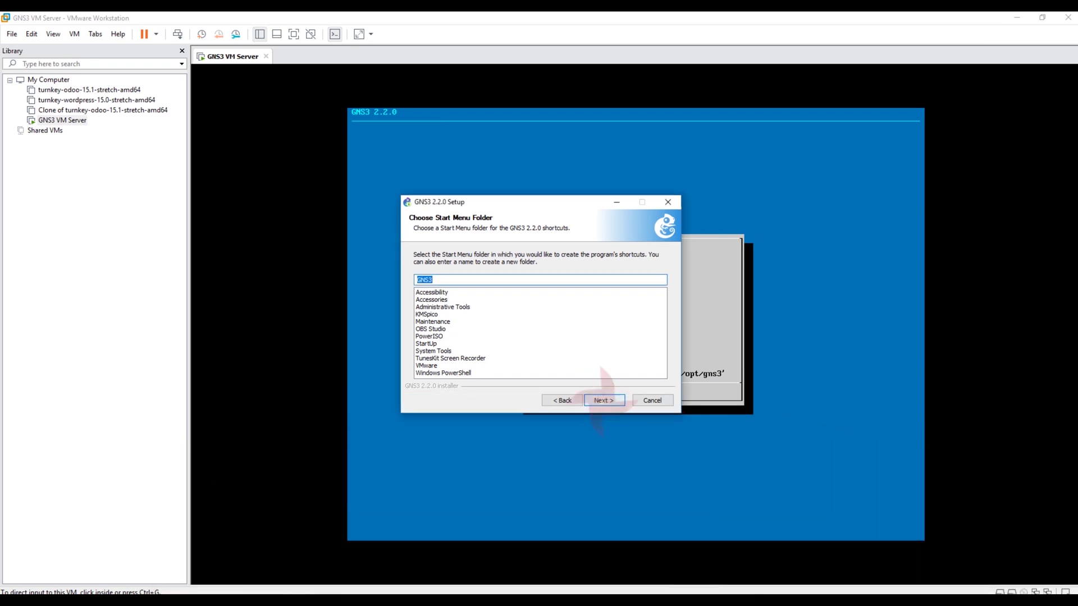
{"action": "left_click", "coordinate": [603, 400]}
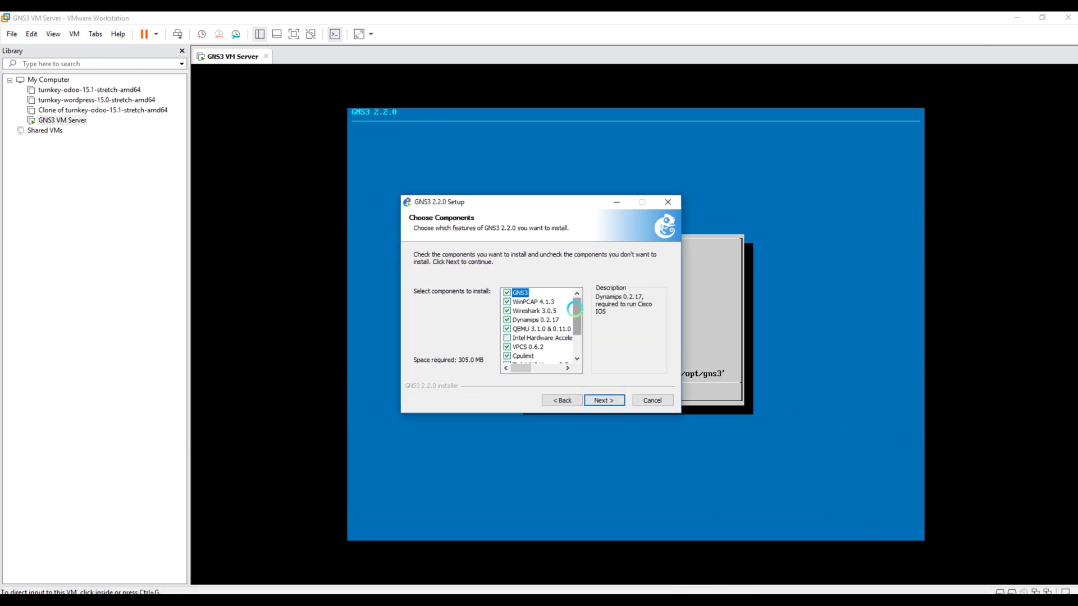
- Review and keep the default components, and start the installation in C:\Program Files\GNS3
{"action": "mouse_move", "coordinate": [575, 309]}
{"action": "left_mouse_down"}
{"action": "mouse_move", "coordinate": [572, 343]}
{"action": "mouse_move", "coordinate": [578, 305]}
{"action": "left_mouse_up"}
{"action": "left_click", "coordinate": [605, 400]}
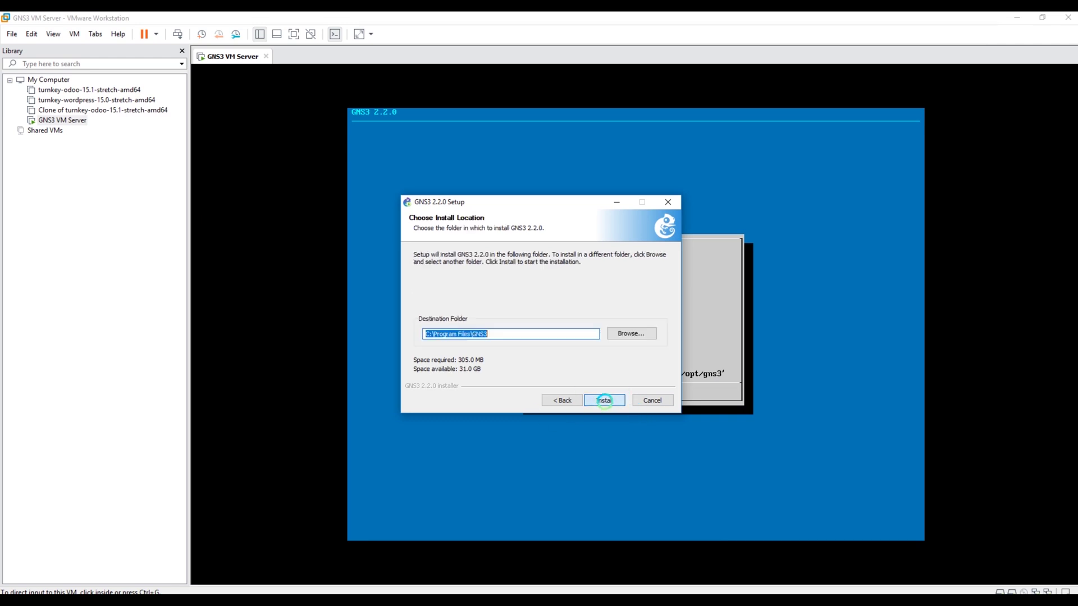
{"action": "left_click", "coordinate": [604, 400]}
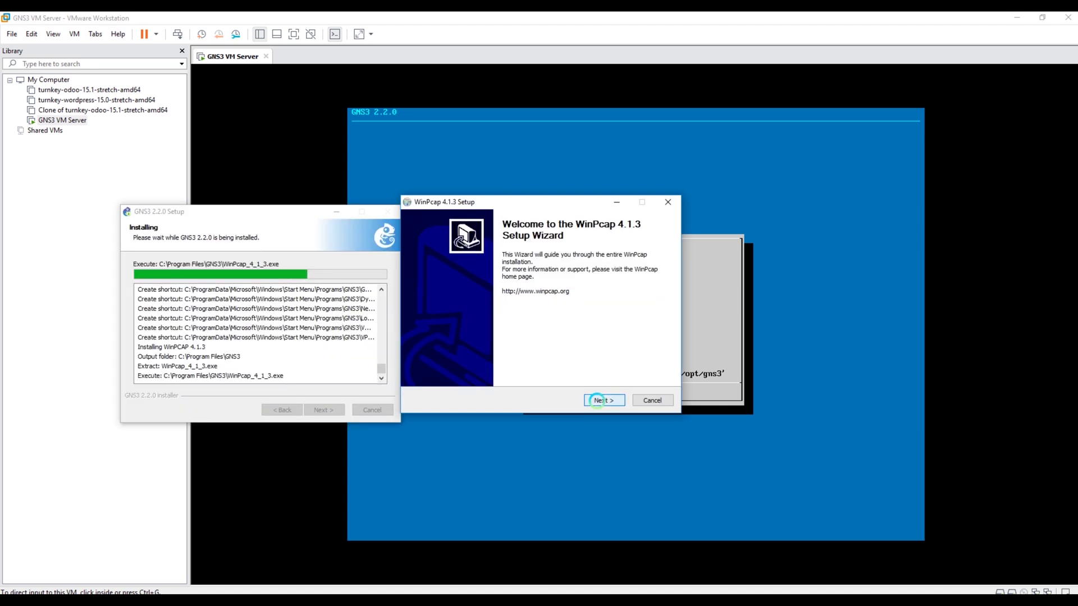
- Install WinPcap 4.1.3 and accept the Solar-PuTTY license agreement and privacy notice
{"action": "left_click", "coordinate": [586, 400]}
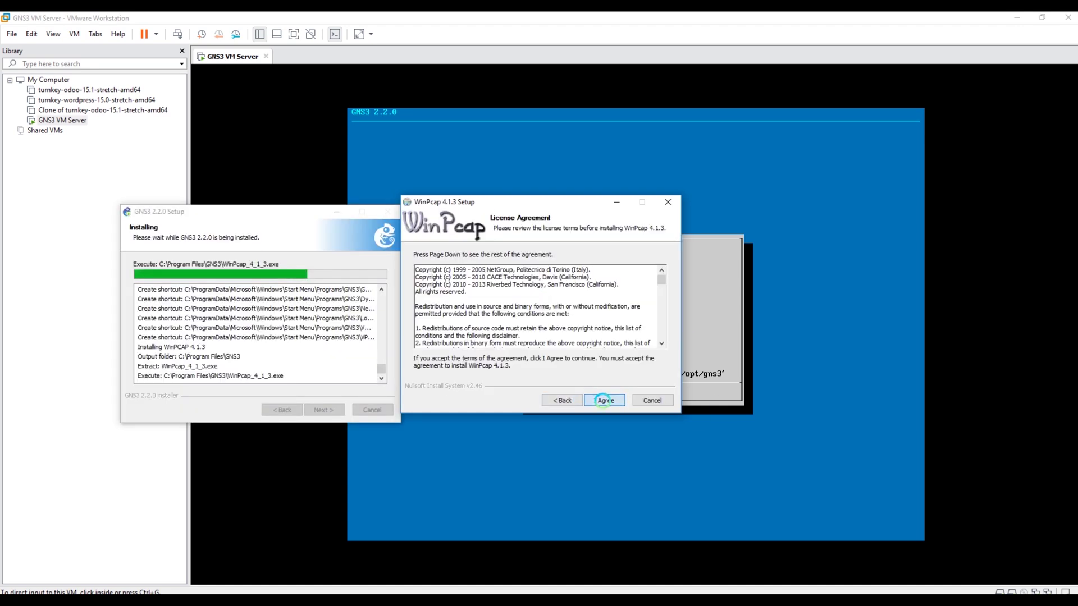
{"action": "left_click", "coordinate": [603, 400]}
{"action": "left_click", "coordinate": [600, 400]}
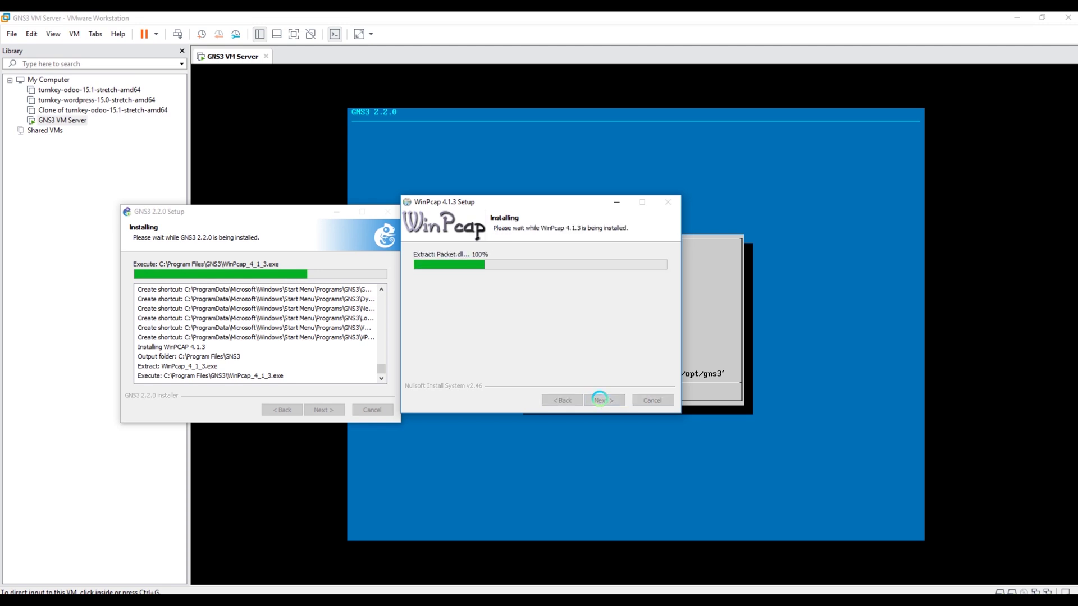
{"action": "left_click", "coordinate": [601, 399]}
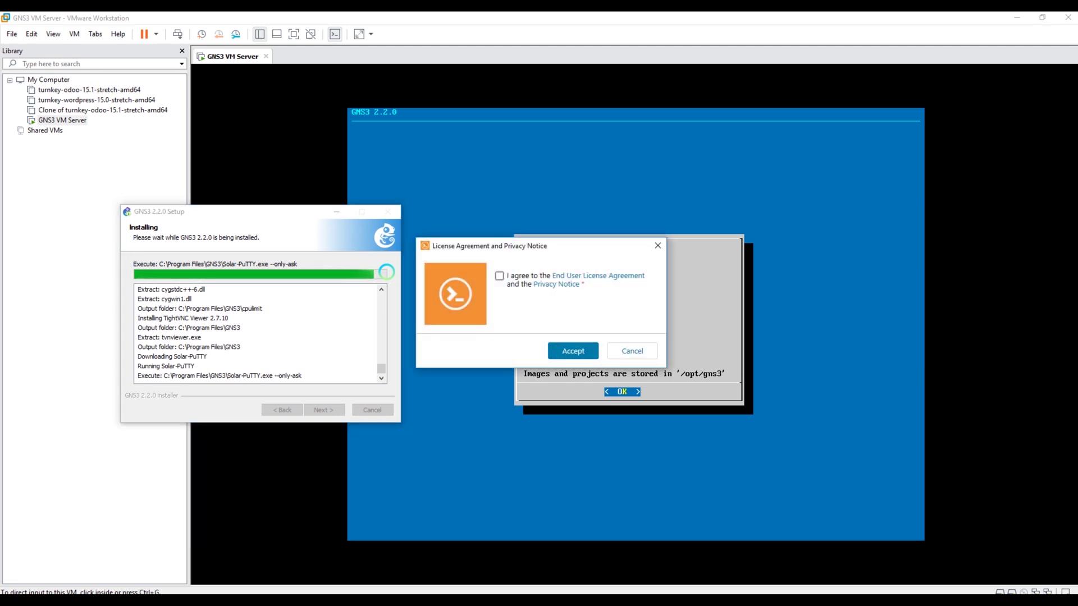
{"action": "left_click", "coordinate": [521, 275]}
{"action": "left_click", "coordinate": [571, 350]}
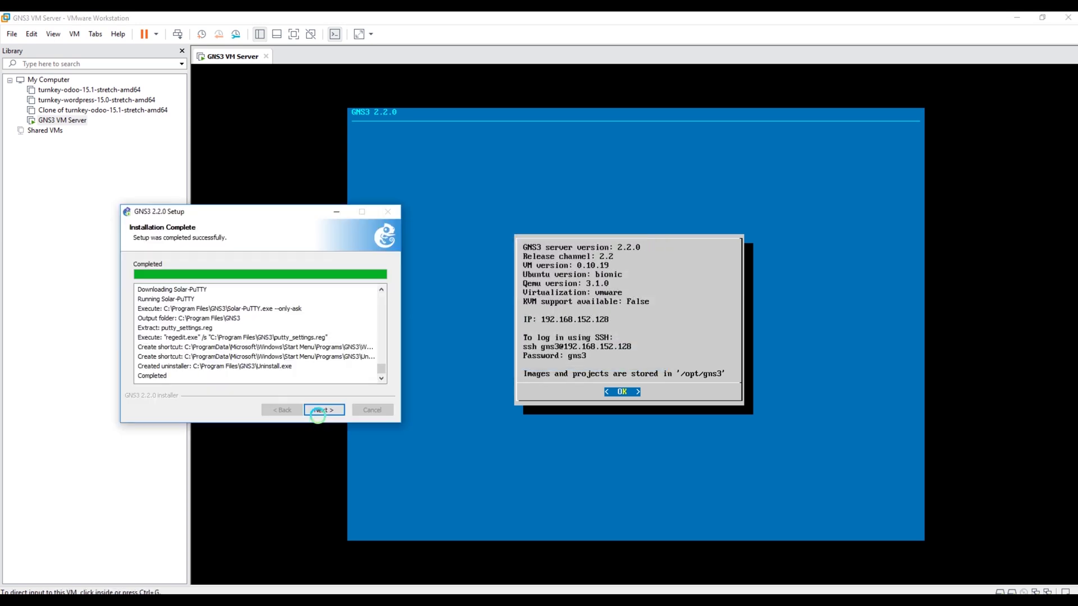
- Decline the free Solarwinds Standard Toolset license and finish the setup with Start GNS3 enabled
{"action": "left_click", "coordinate": [322, 409]}
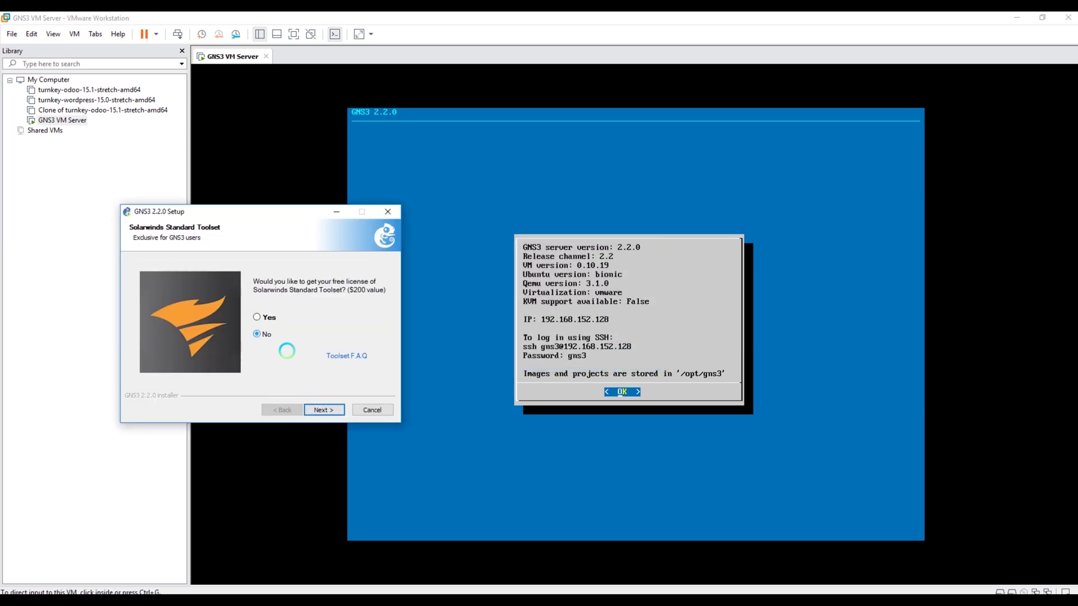
{"action": "left_click", "coordinate": [330, 410]}
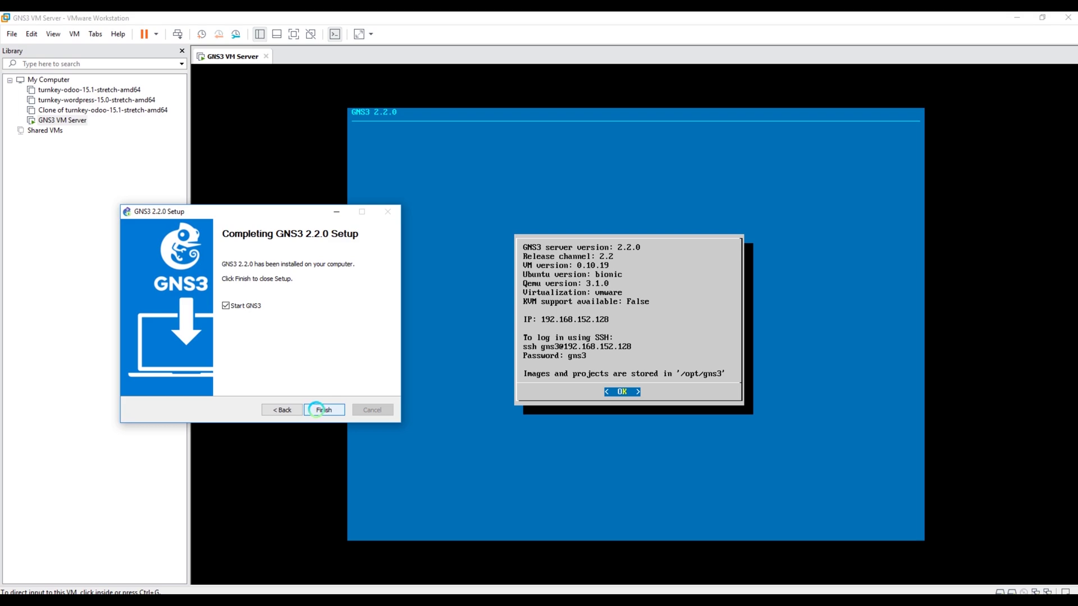
{"action": "left_click", "coordinate": [316, 410]}
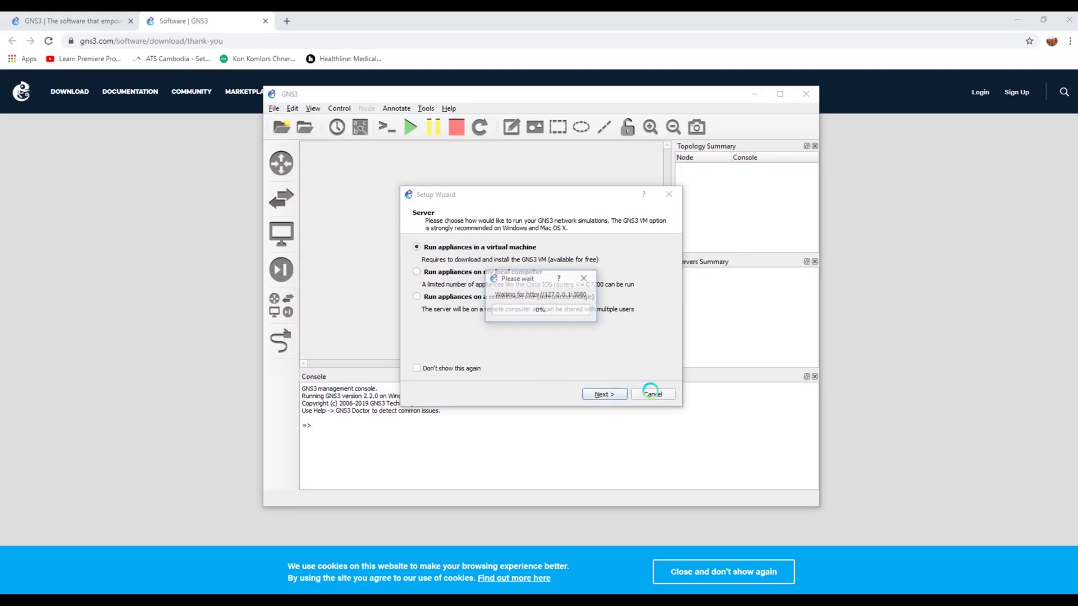
- Switch to the Notepad notes, add the closing line "Now let connect GNS3 App to GNS3 VM server", highlight it, and minimize the notes
{"action": "key", "text": "alt+Tab"}
{"action": "left_click", "coordinate": [289, 399]}
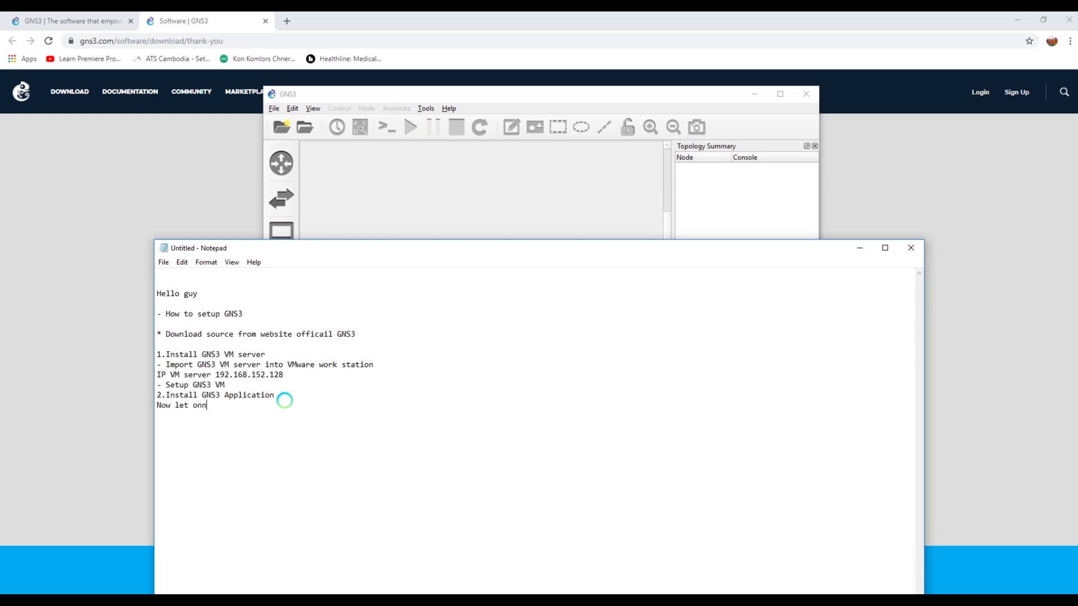
{"action": "key", "text": "BackSpace"}
{"action": "key", "text": "BackSpace"}
{"action": "type", "text": "connect GNS3 App to GNS3 VM server"}
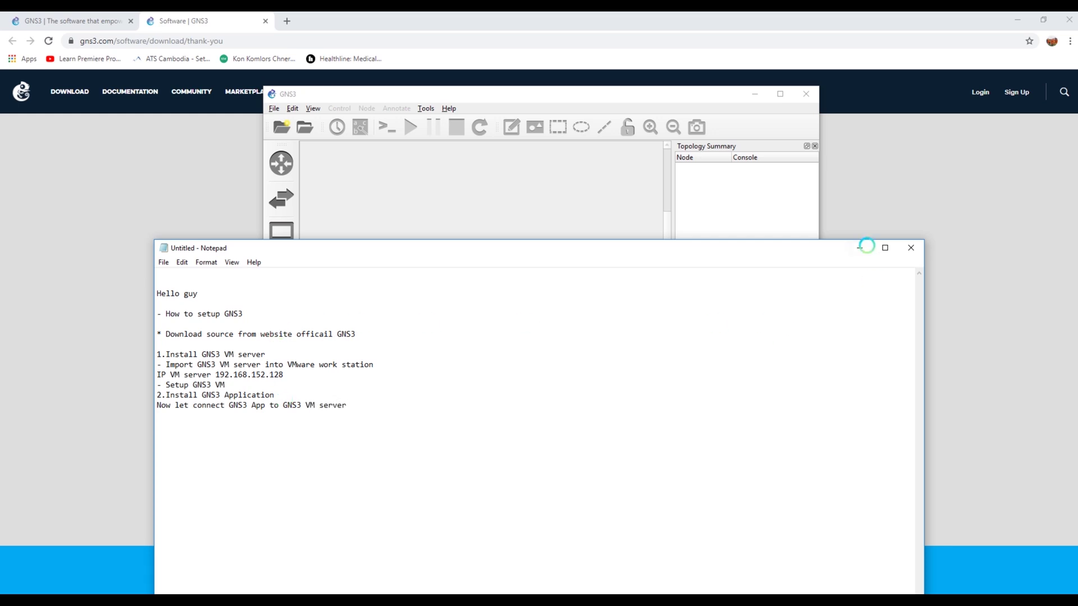
{"action": "left_click_drag", "start_coordinate": [348, 405], "coordinate": [158, 429]}
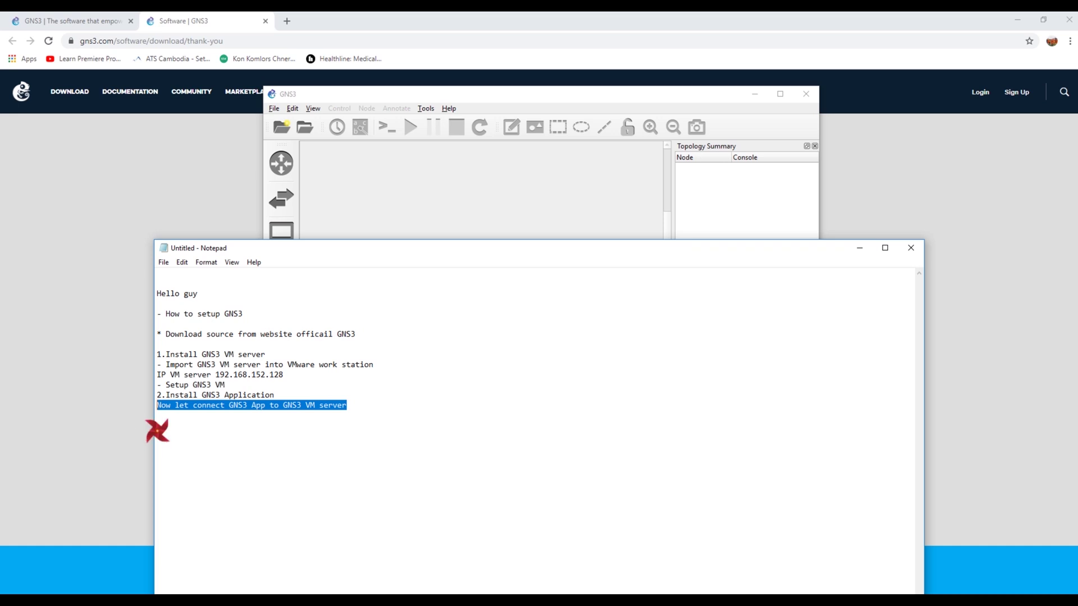
{"action": "left_click", "coordinate": [859, 247]}
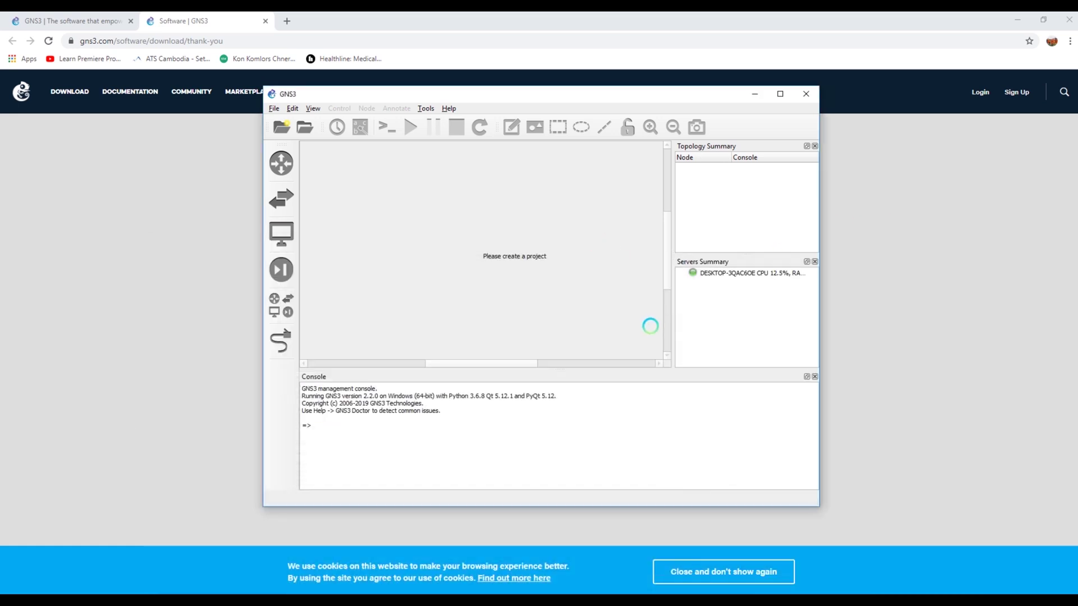
- Open the GNS3 preferences and check the remote servers list in the Server preferences
{"action": "left_click", "coordinate": [274, 108]}
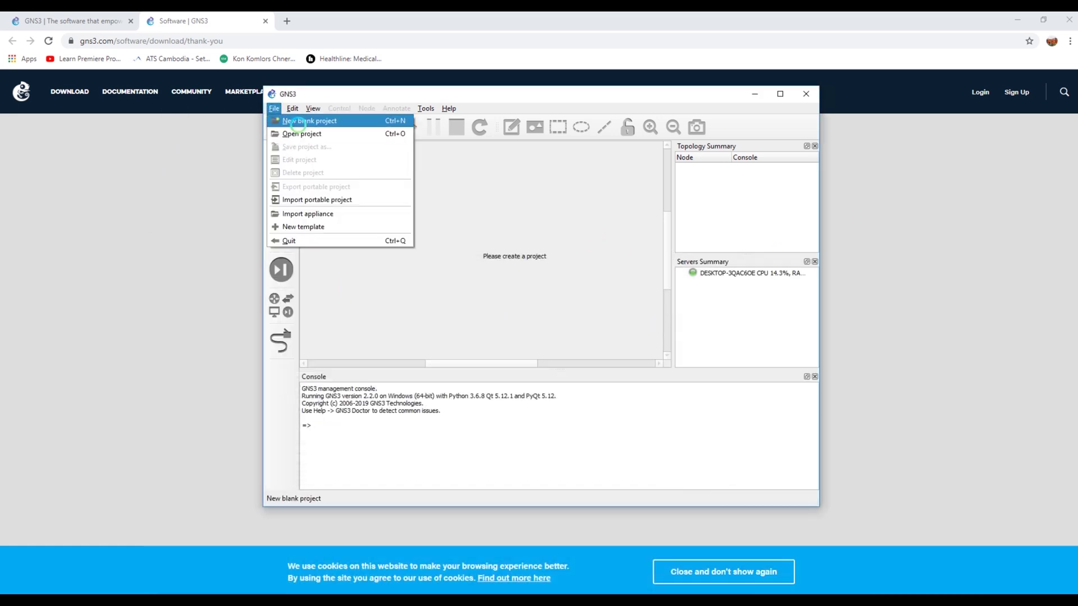
{"action": "mouse_move", "coordinate": [292, 108]}
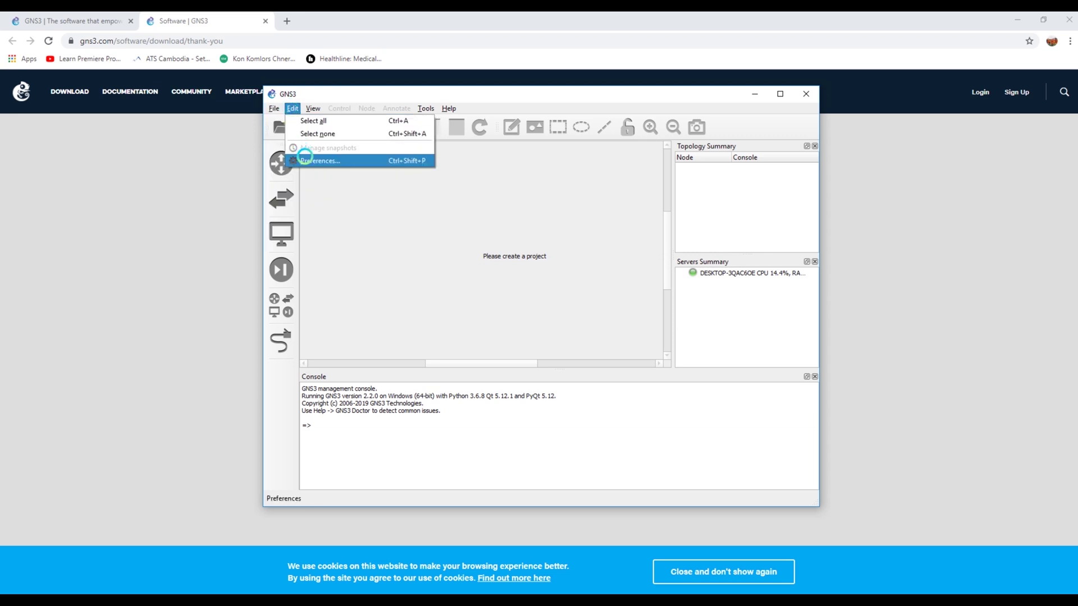
{"action": "left_click", "coordinate": [314, 157]}
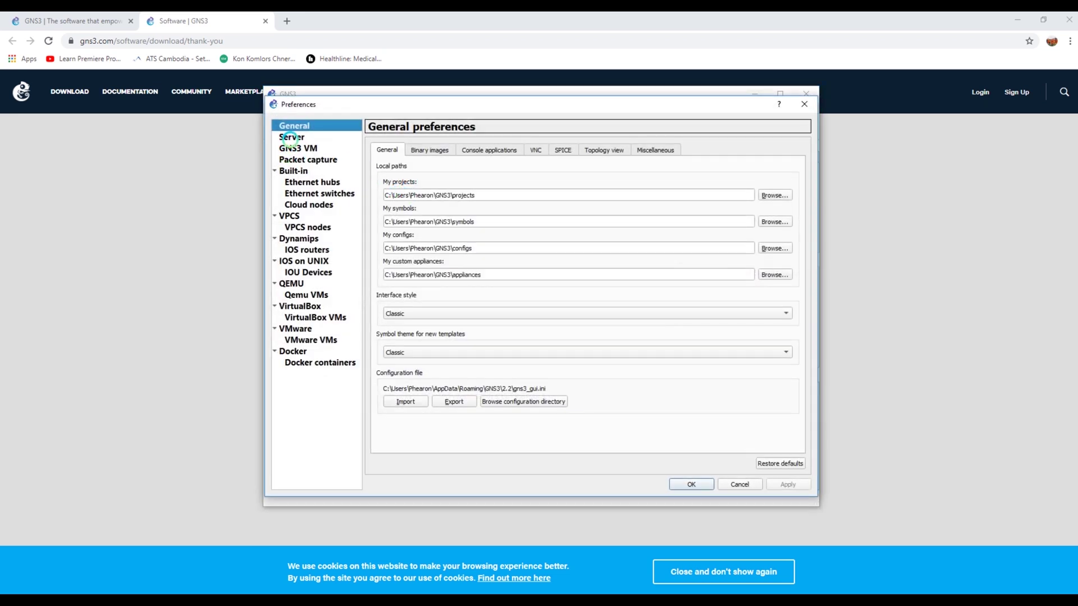
{"action": "left_click", "coordinate": [291, 137]}
{"action": "left_click", "coordinate": [443, 150]}
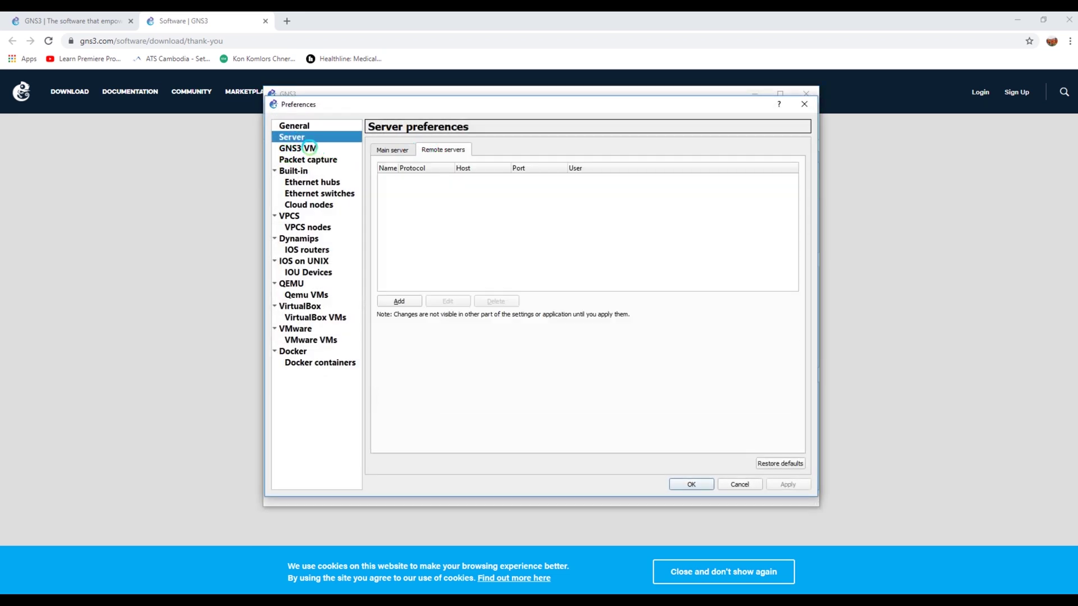
- Enable the GNS3 VM with "GNS3 VM Server" as the VM name, and apply and close the preferences
{"action": "left_click", "coordinate": [308, 148]}
{"action": "left_click", "coordinate": [372, 148]}
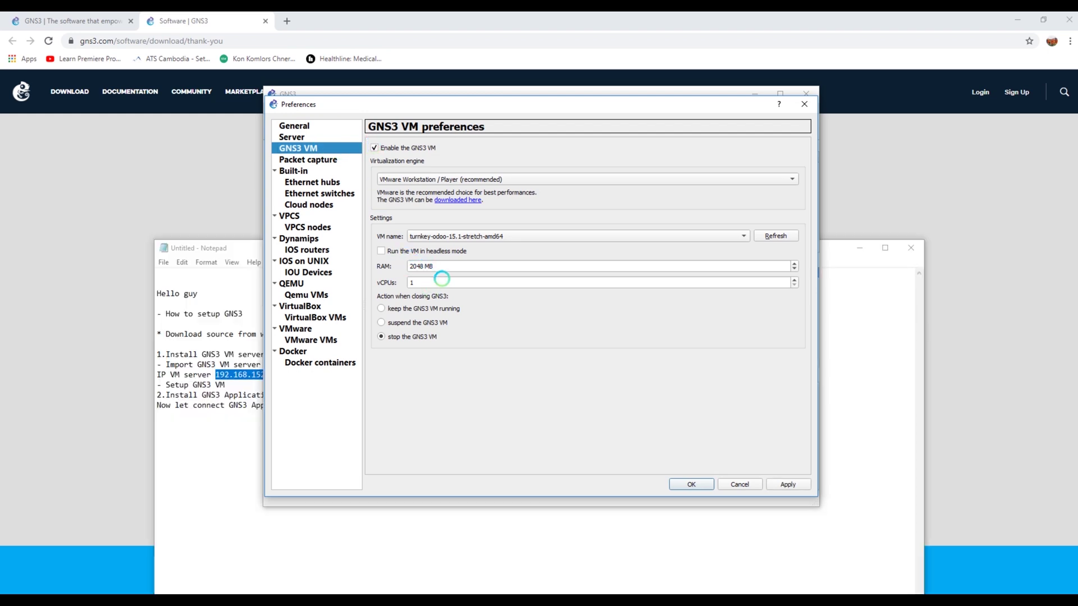
{"action": "left_click", "coordinate": [743, 236]}
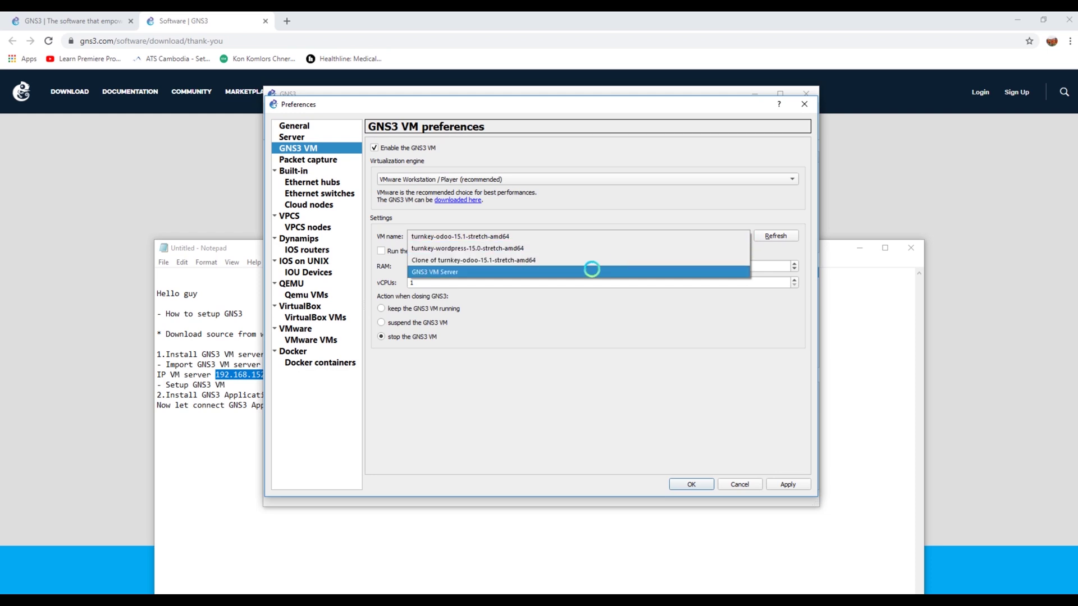
{"action": "left_click", "coordinate": [523, 271]}
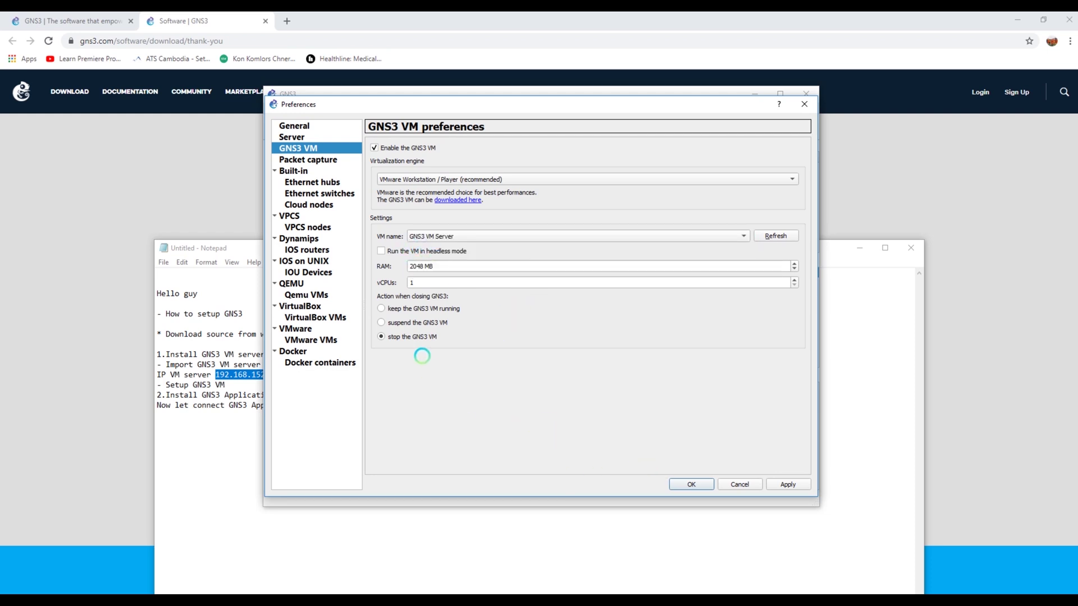
{"action": "left_click", "coordinate": [787, 483]}
{"action": "left_click", "coordinate": [303, 160]}
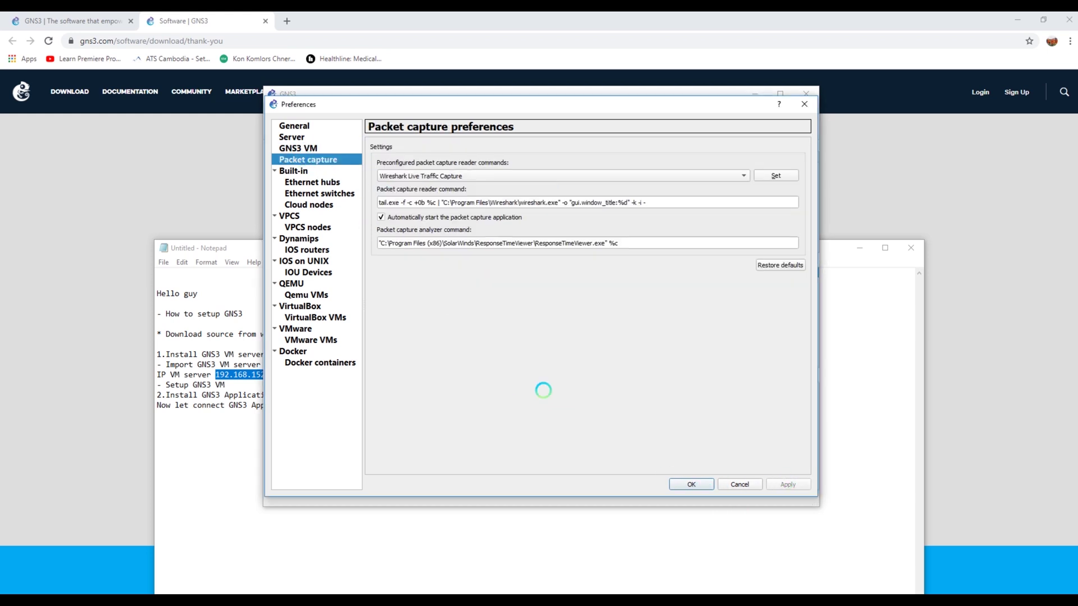
{"action": "left_click", "coordinate": [689, 484]}
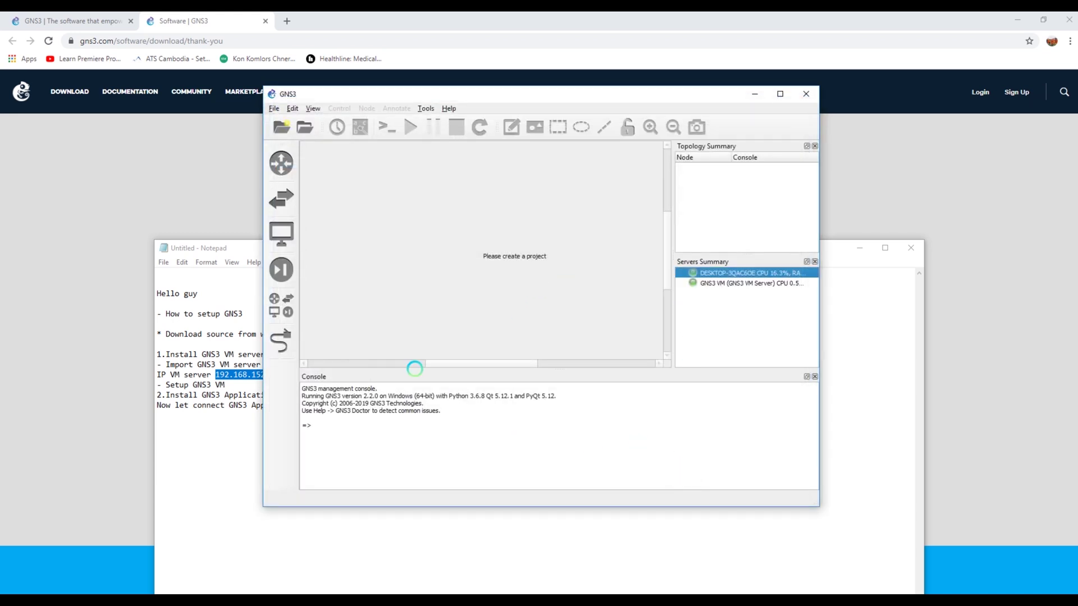
- Maximize the GNS3 window, create a blank project named Test, and display the list of all devices
{"action": "left_click", "coordinate": [780, 94]}
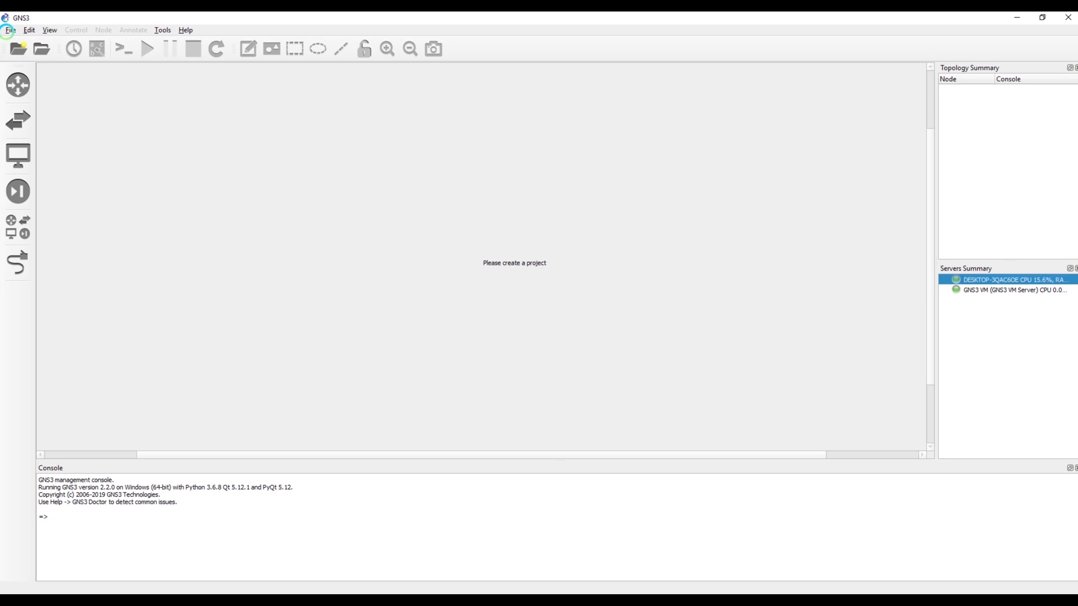
{"action": "left_click", "coordinate": [10, 30]}
{"action": "left_click", "coordinate": [26, 42]}
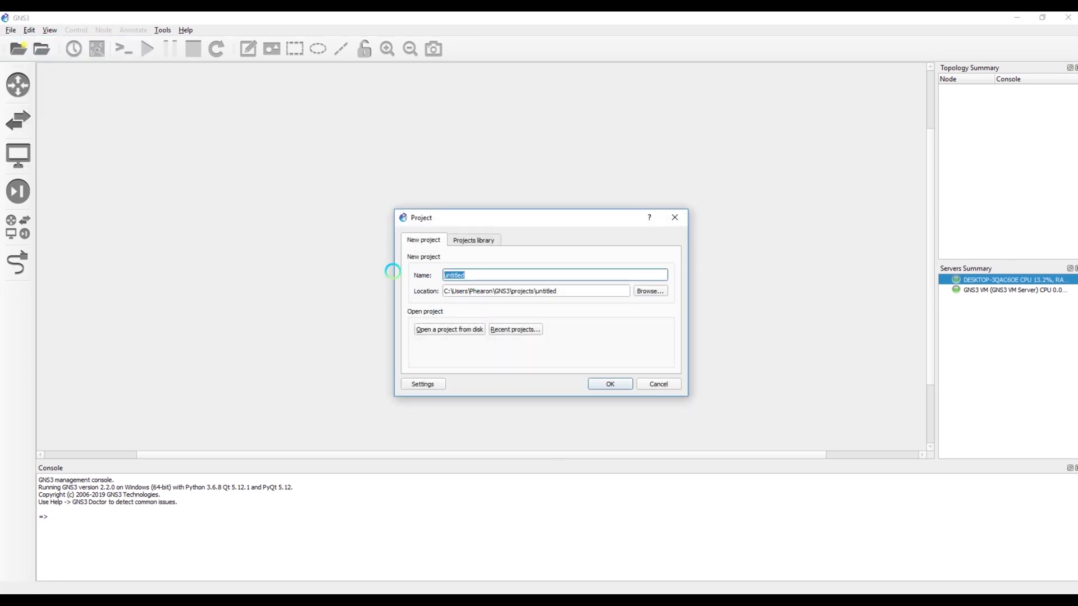
{"action": "type", "text": "Test"}
{"action": "left_click", "coordinate": [601, 383]}
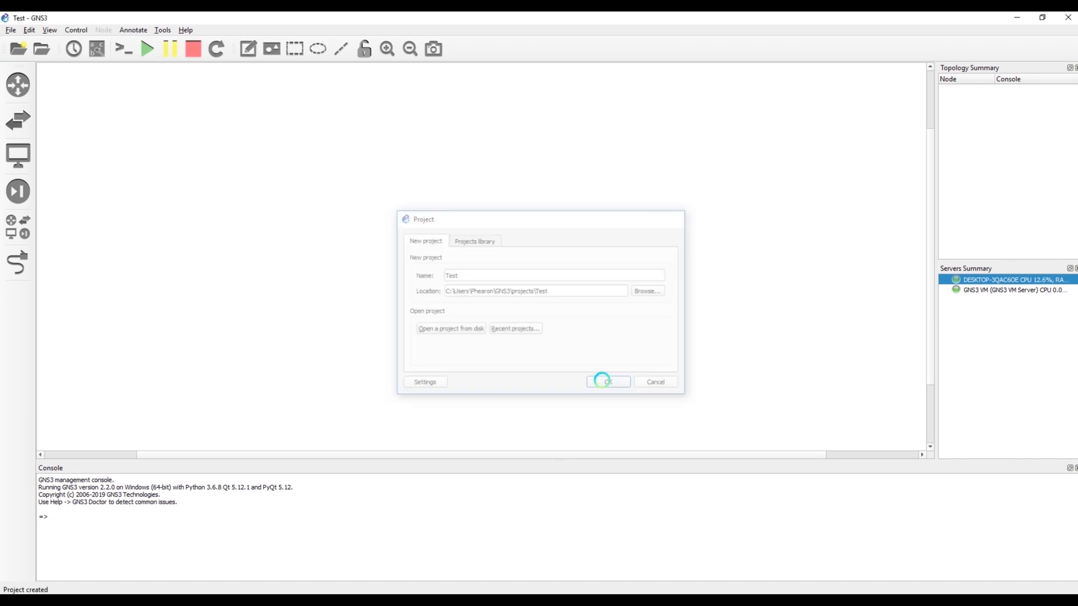
{"action": "left_click", "coordinate": [18, 227]}
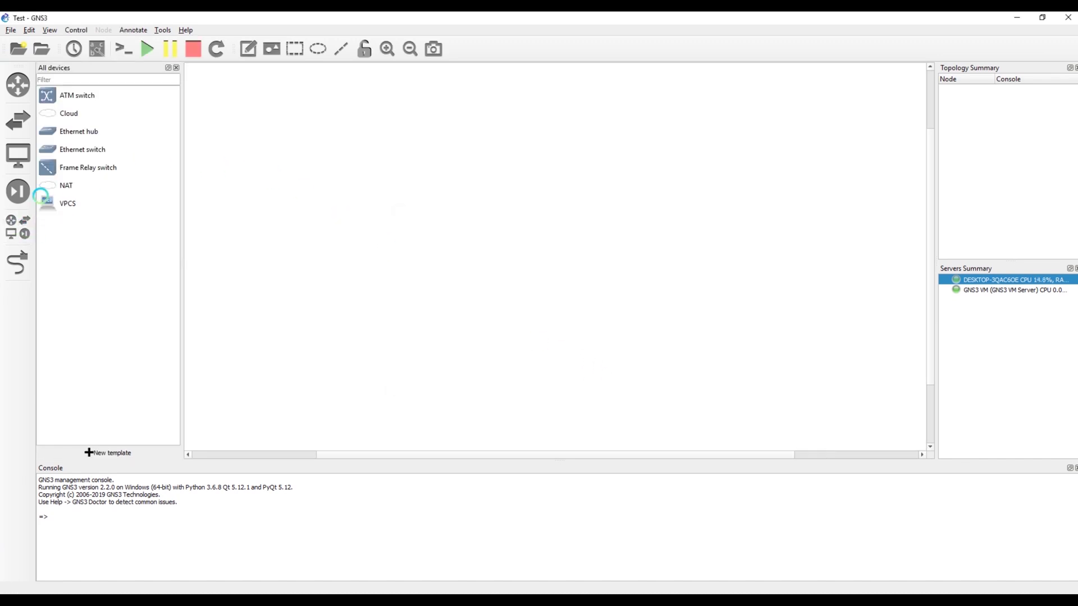
- Add a Cloud node to the upper middle of the workspace, hosted on the GNS3 VM server
{"action": "left_click", "coordinate": [68, 114]}
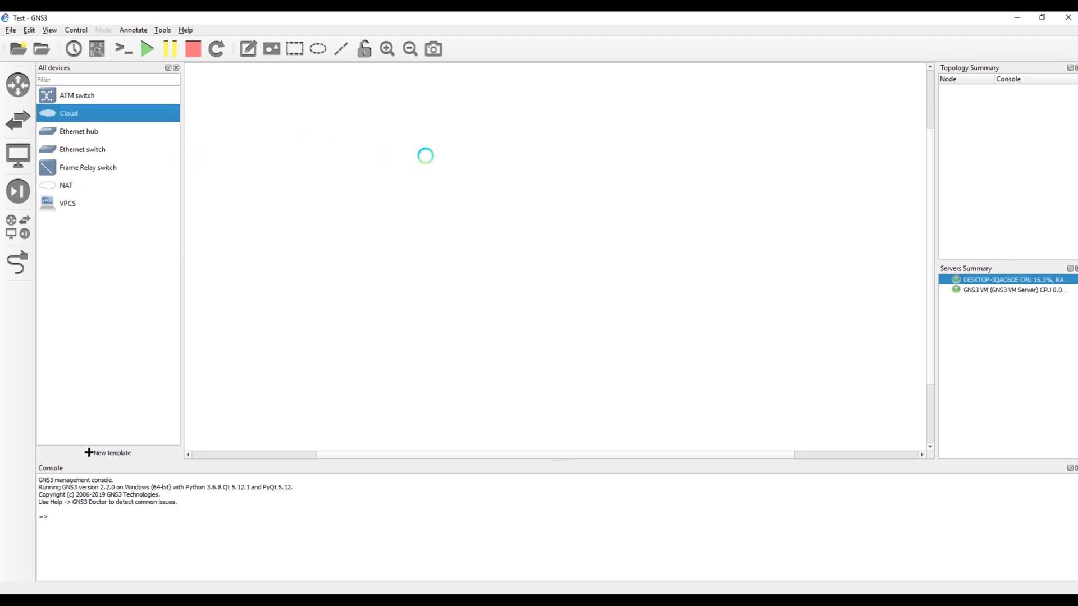
{"action": "left_click", "coordinate": [532, 139]}
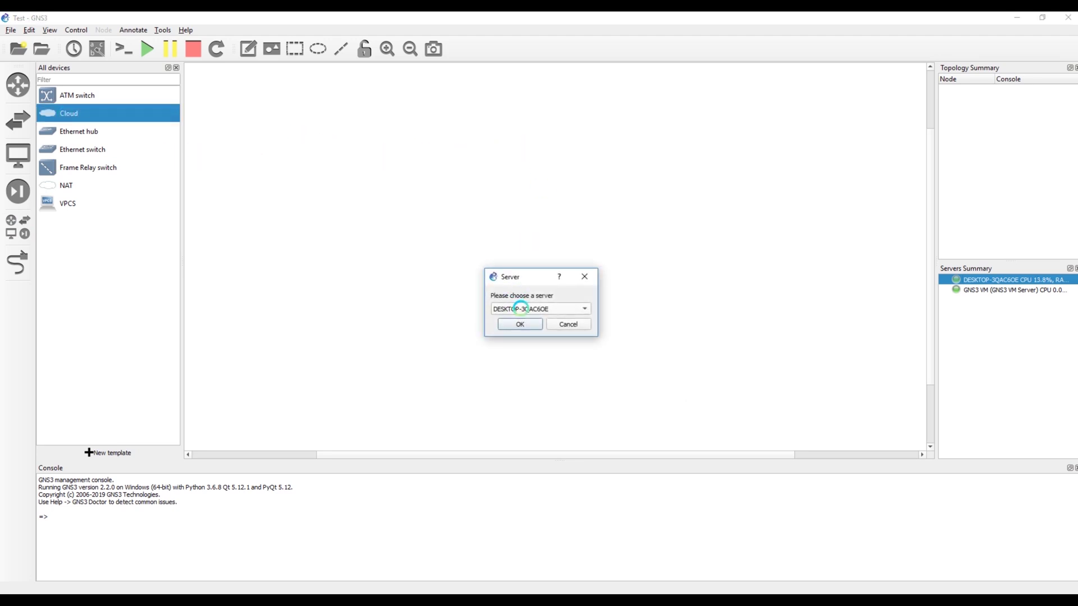
{"action": "left_click", "coordinate": [521, 309]}
{"action": "left_click", "coordinate": [523, 320]}
{"action": "left_click", "coordinate": [520, 326]}
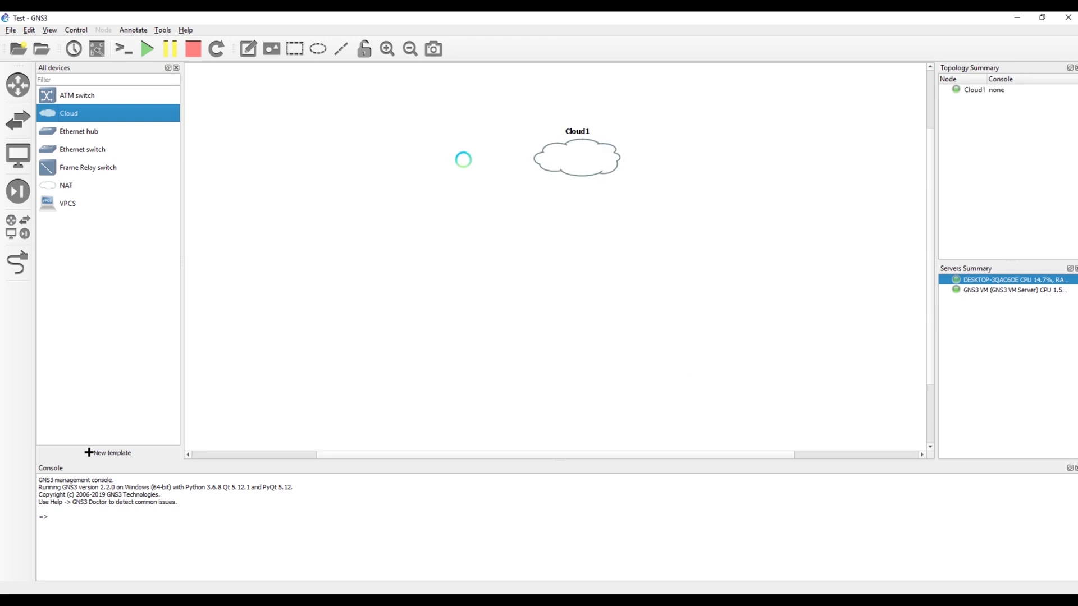
- Add a VPCS node below and to the left of the cloud, hosted on the GNS3 VM server
{"action": "left_click", "coordinate": [72, 184]}
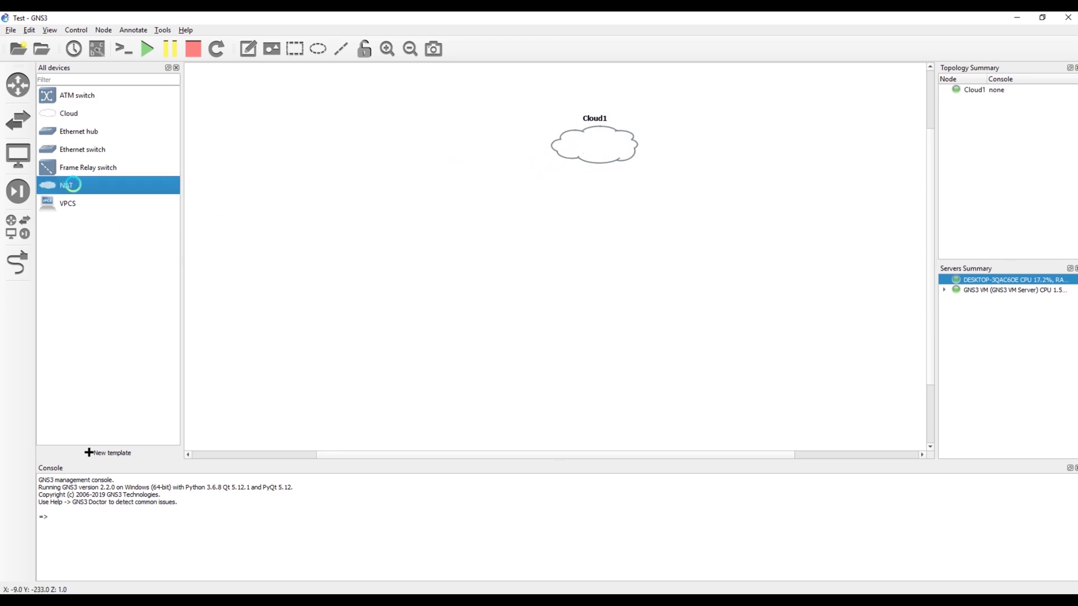
{"action": "left_click_drag", "start_coordinate": [68, 203], "coordinate": [433, 229]}
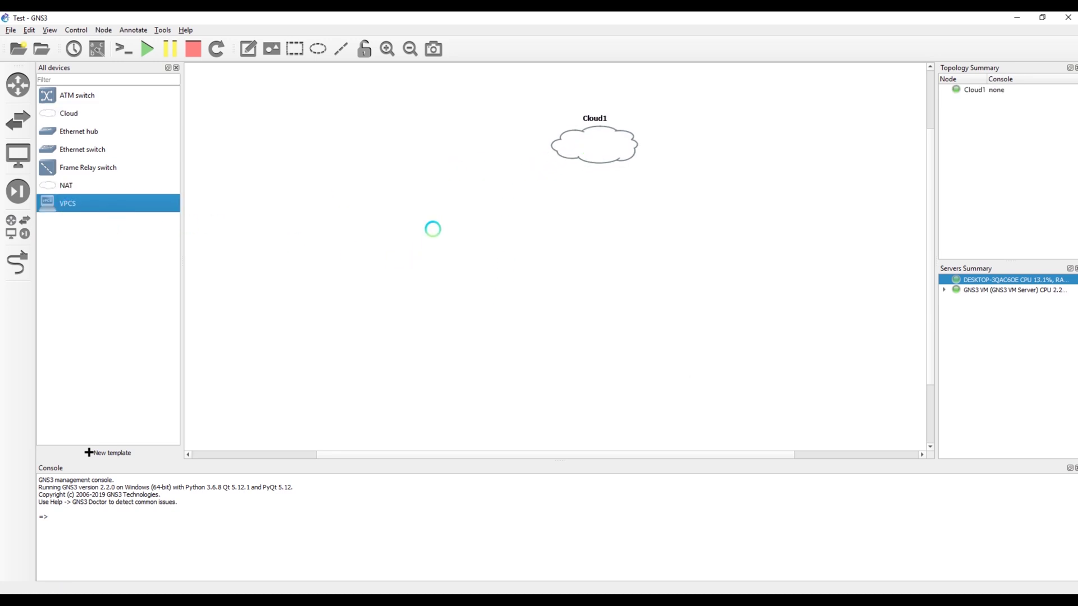
{"action": "left_click", "coordinate": [535, 314]}
{"action": "left_click", "coordinate": [523, 321]}
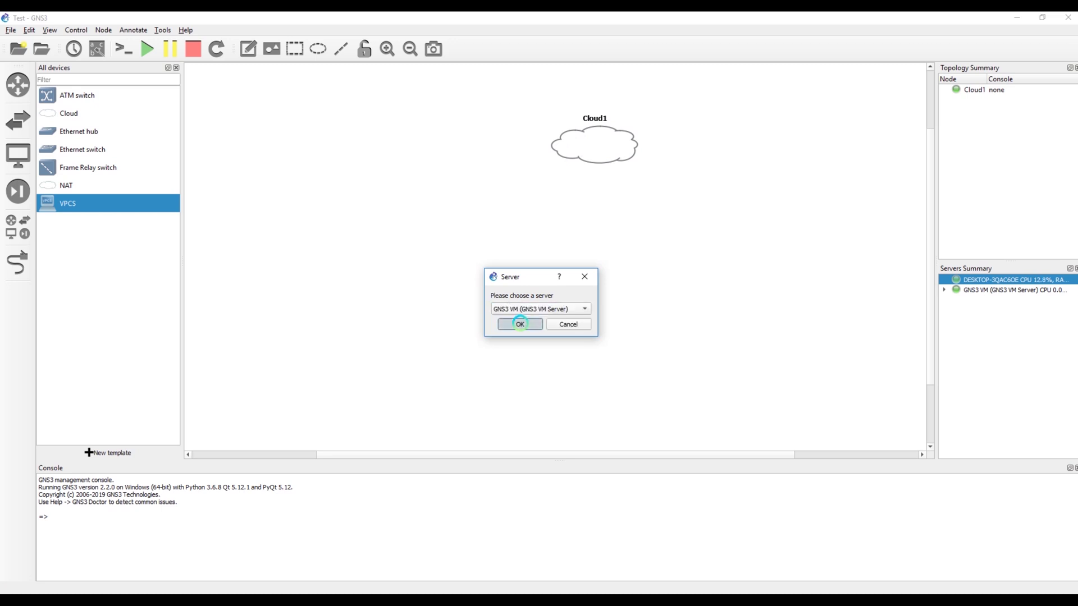
{"action": "left_click", "coordinate": [520, 325]}
- Link the cloud to the Ethernet0 port of PC1
{"action": "left_click", "coordinate": [18, 263]}
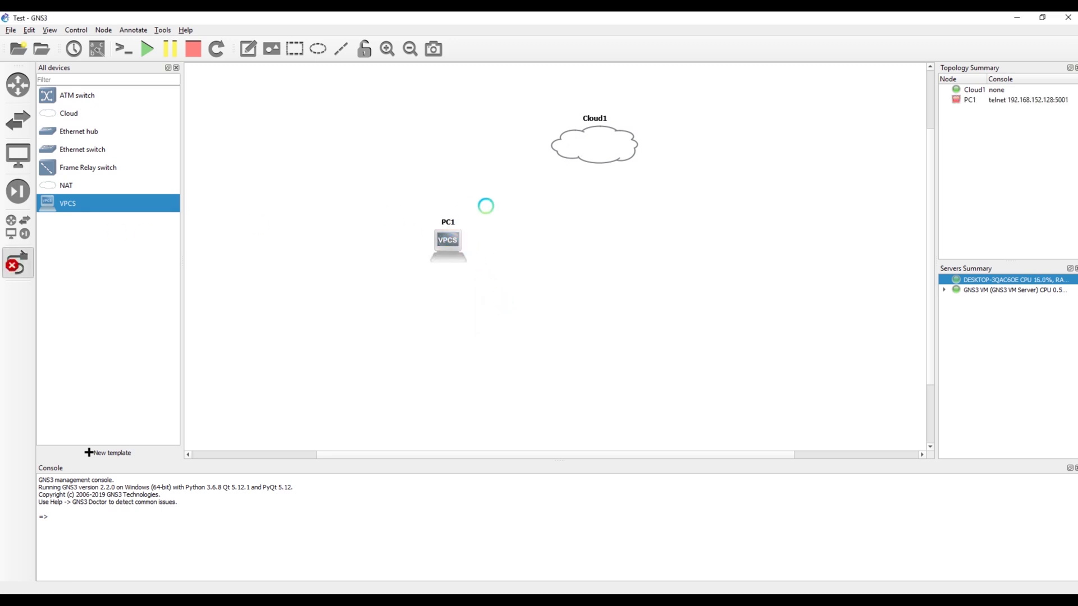
{"action": "left_click", "coordinate": [590, 149]}
{"action": "left_click", "coordinate": [570, 155]}
{"action": "left_click", "coordinate": [458, 235]}
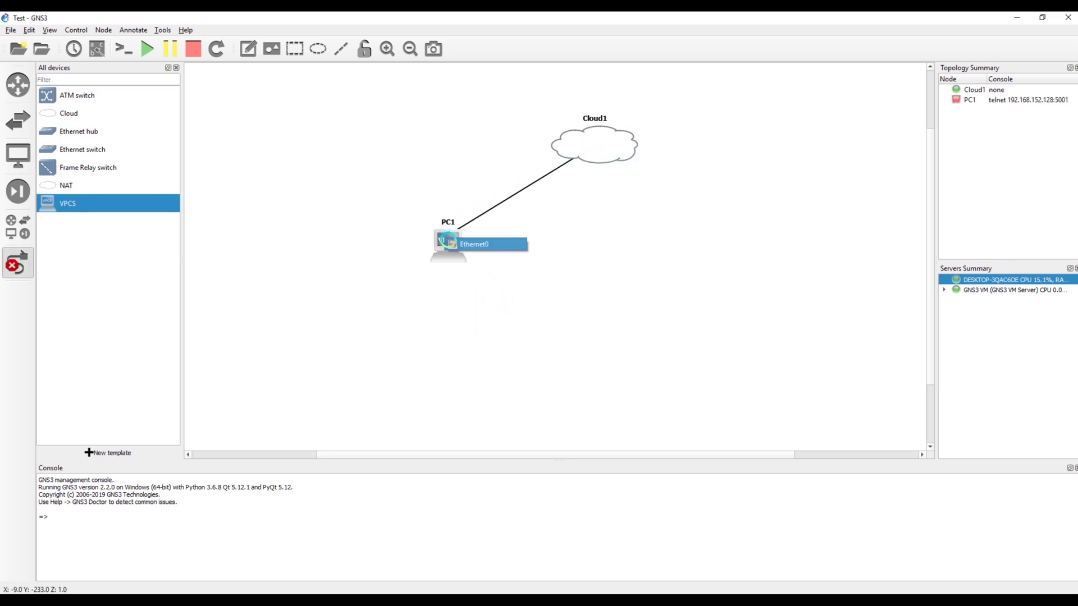
{"action": "left_click", "coordinate": [477, 241]}
- Start PC1, open its console, and move the console window clear of the topology
{"action": "right_click", "coordinate": [449, 233]}
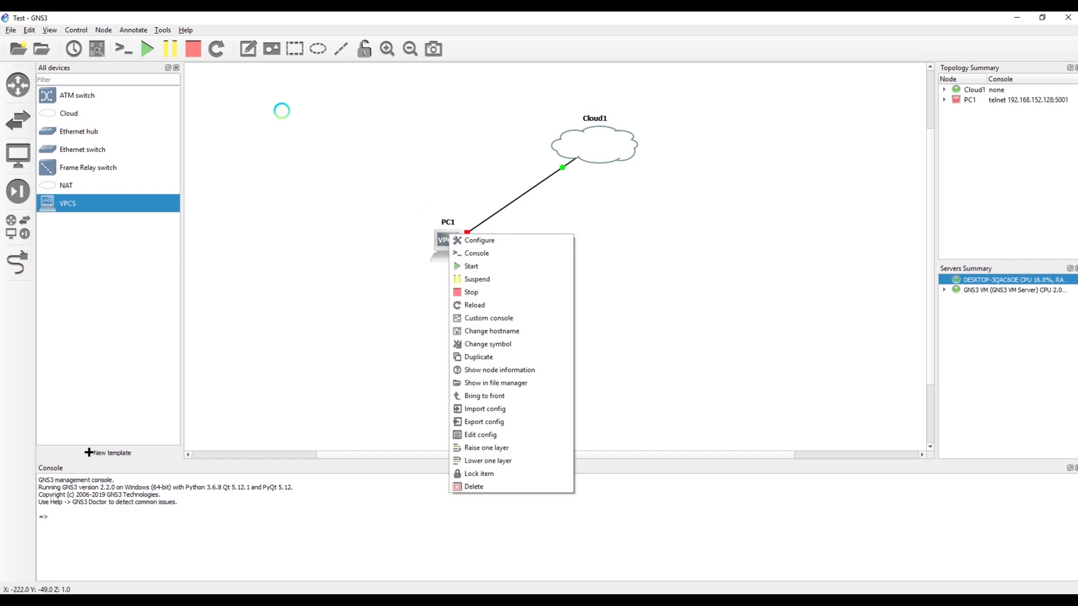
{"action": "left_click", "coordinate": [223, 128]}
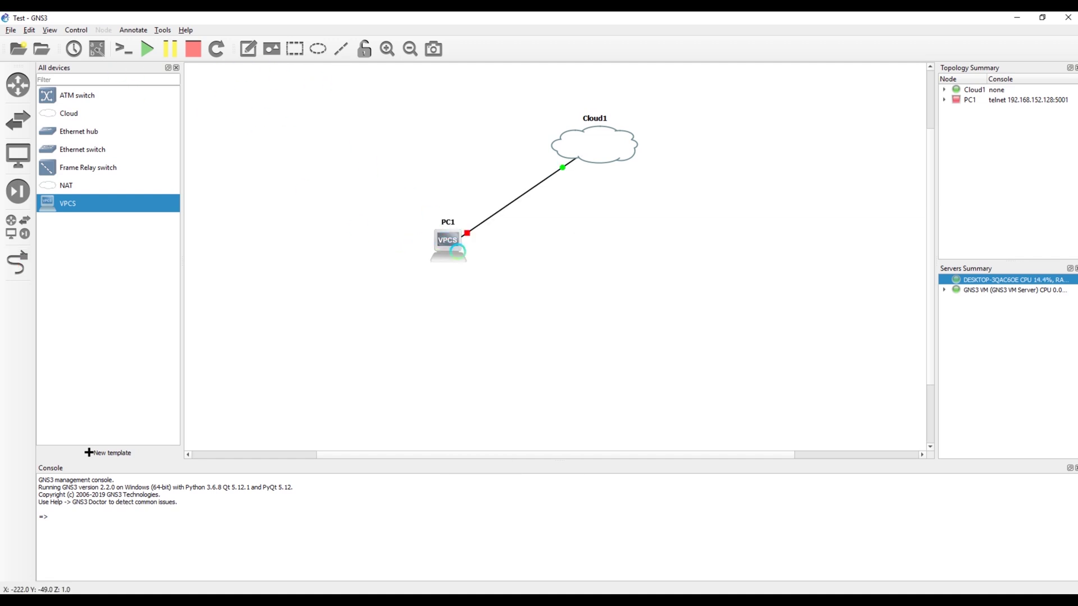
{"action": "right_click", "coordinate": [458, 252]}
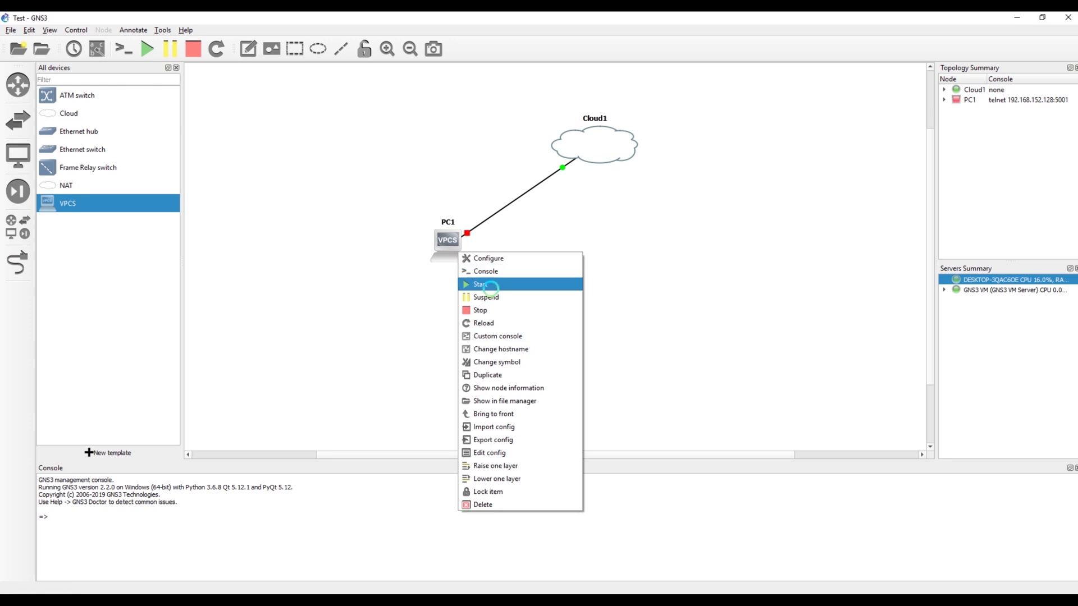
{"action": "left_click", "coordinate": [473, 281]}
{"action": "right_click", "coordinate": [450, 241]}
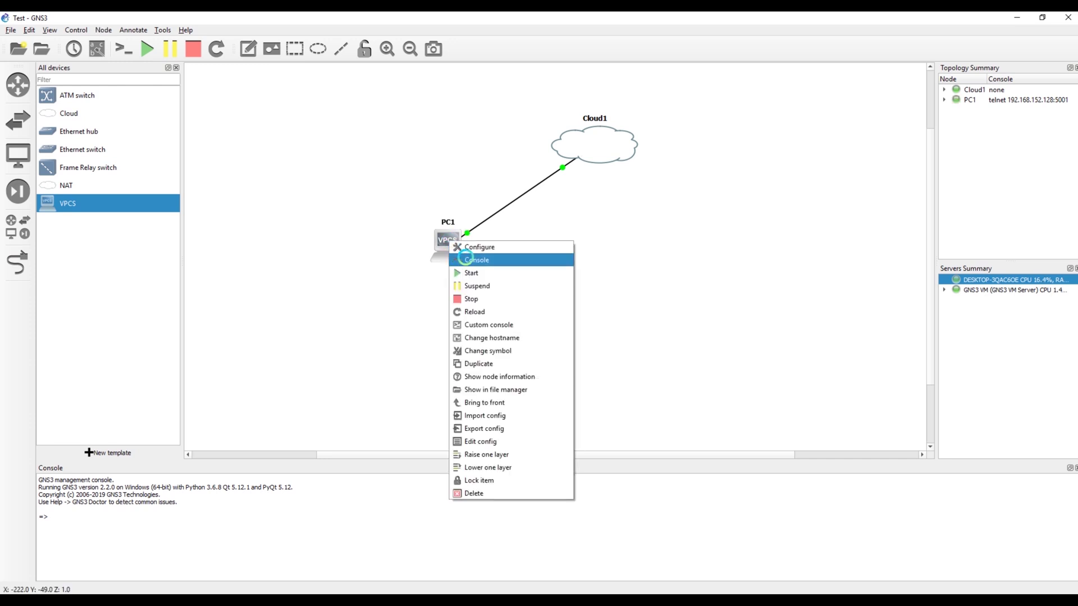
{"action": "left_click", "coordinate": [465, 258]}
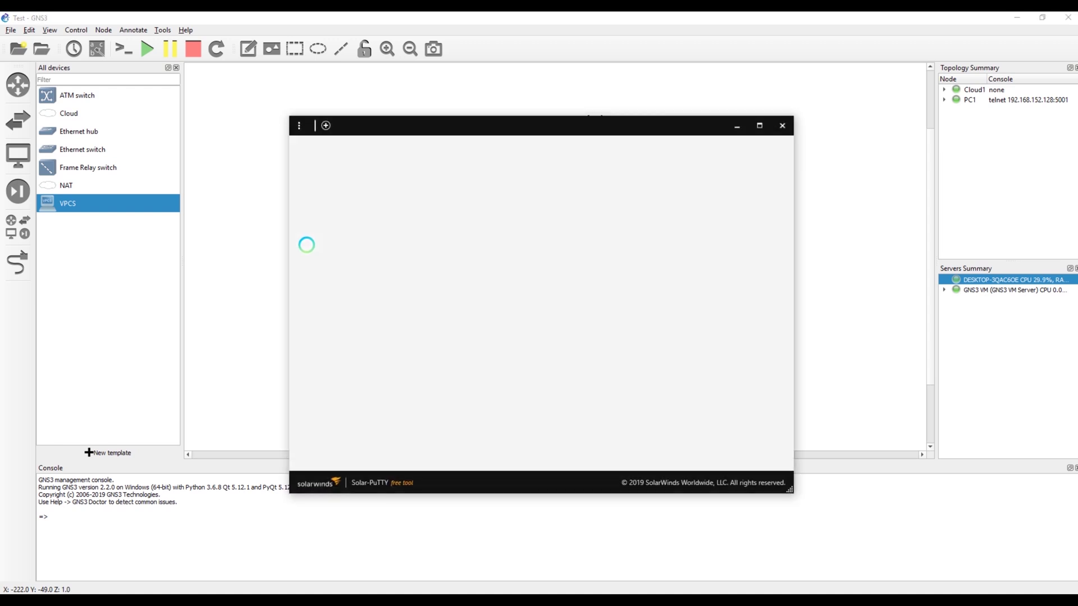
{"action": "left_click_drag", "start_coordinate": [469, 126], "coordinate": [693, 235]}
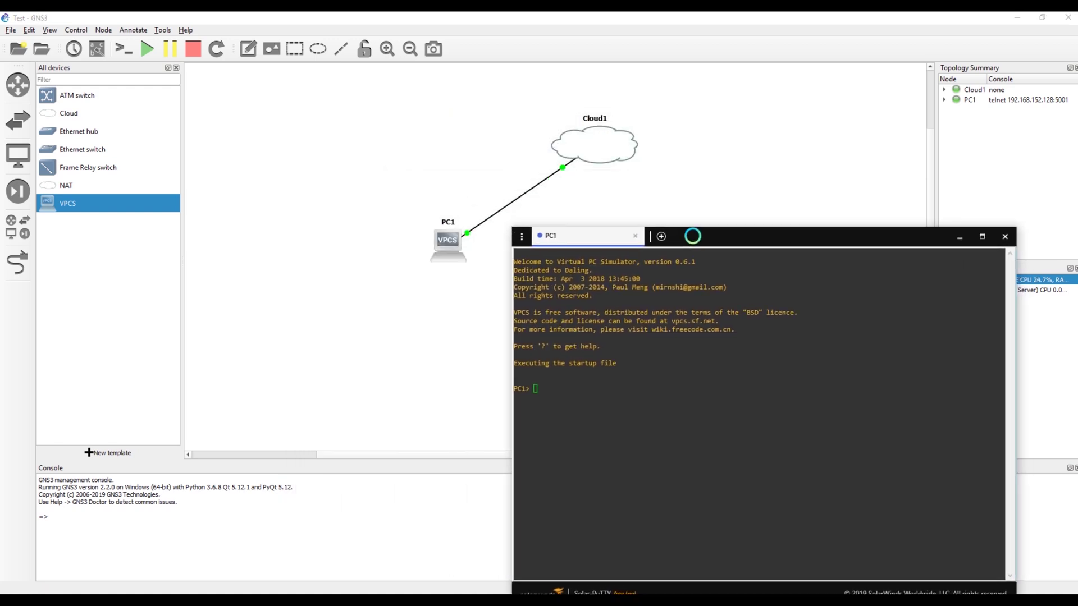
- Display PC1's IP configuration with the command "show ip"
{"action": "type", "text": "show i"}
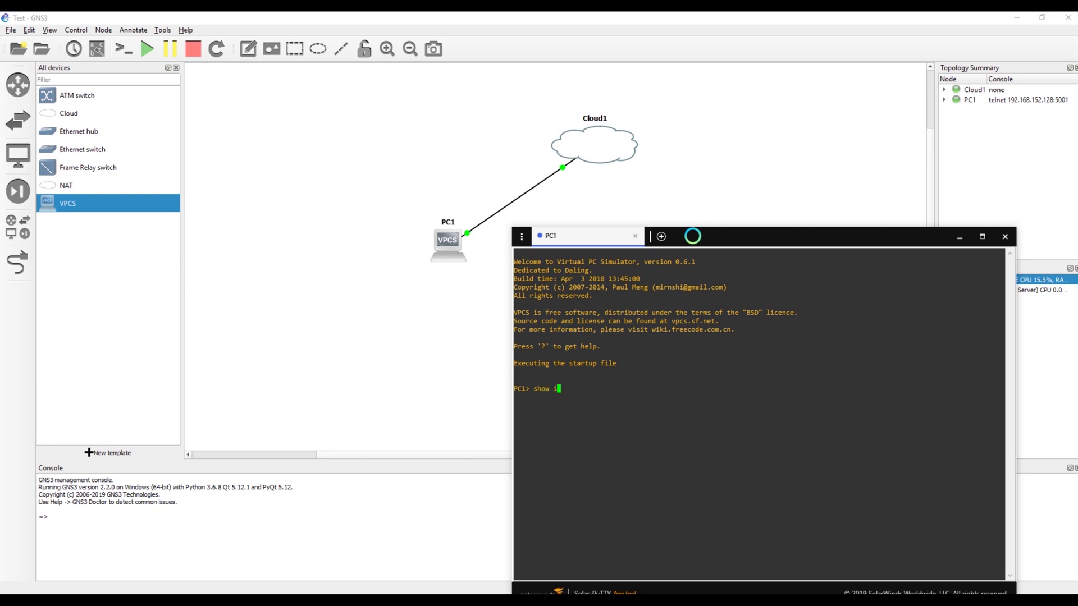
{"action": "type", "text": "p"}
{"action": "key", "text": "Return"}
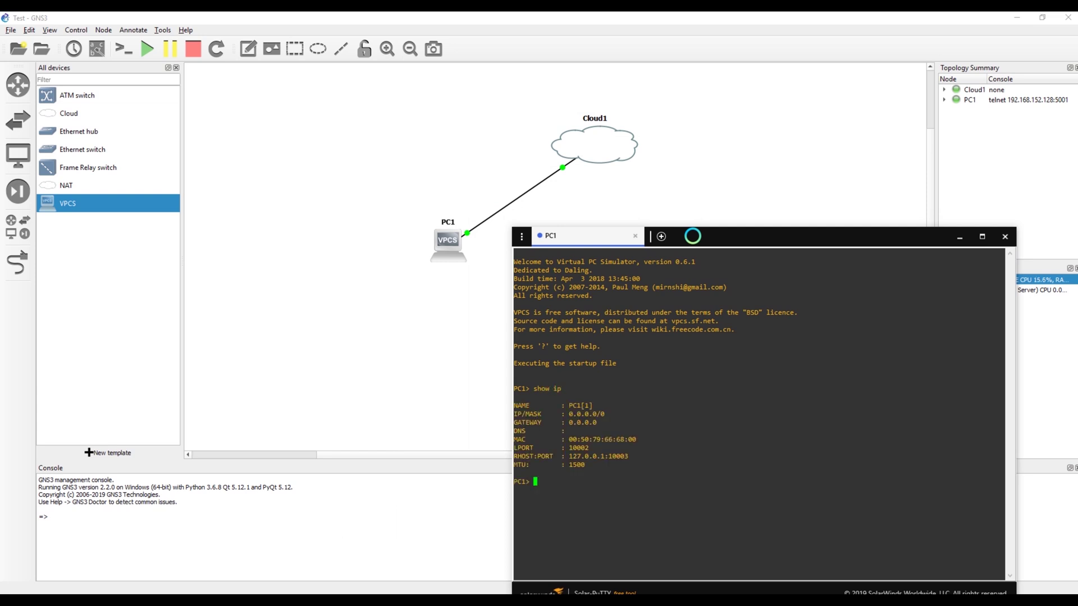
- Request an address for PC1 with "ip dhcp" and display its IP configuration again with "show ip"
{"action": "type", "text": "ip dhcp"}
{"action": "key", "text": "Return"}
{"action": "key", "text": "Up"}
{"action": "key", "text": "Up"}
{"action": "key", "text": "Return"}
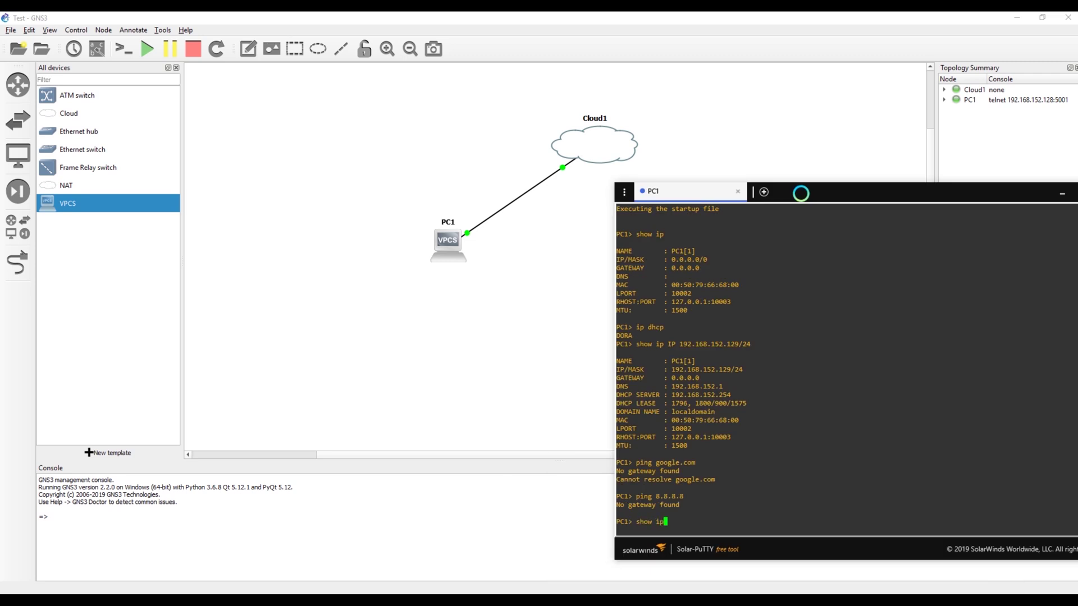
- Recheck PC1's settings with "show ip" and test connectivity with "ping 192.168.152.1"
{"action": "key", "text": "Return"}
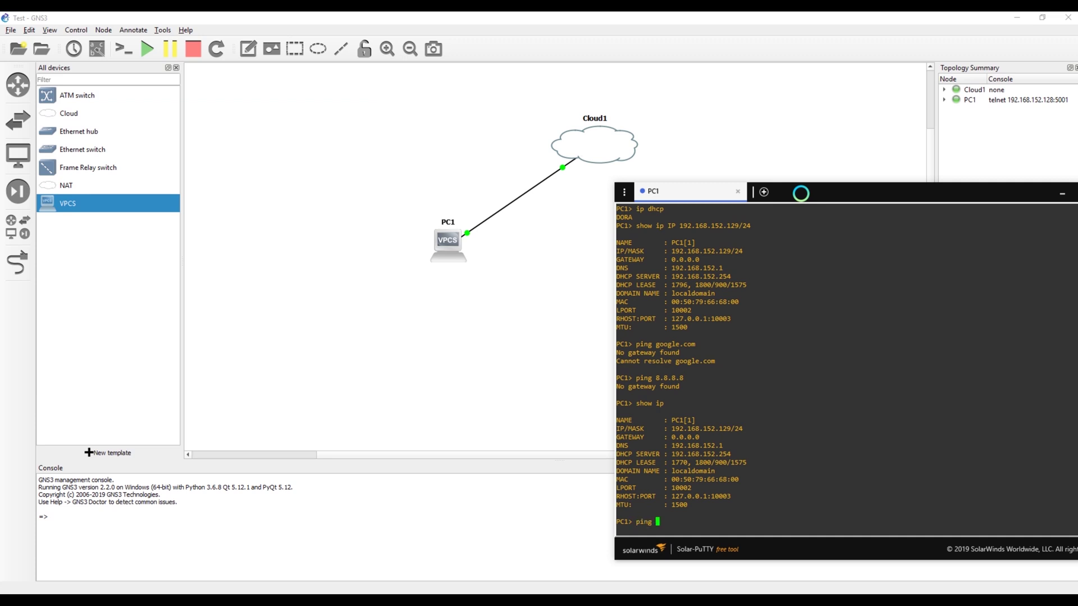
{"action": "type", "text": "ping 192,1"}
{"action": "key", "text": "BackSpace"}
{"action": "key", "text": "BackSpace"}
{"action": "key", "text": "BackSpace"}
{"action": "key", "text": "Return"}
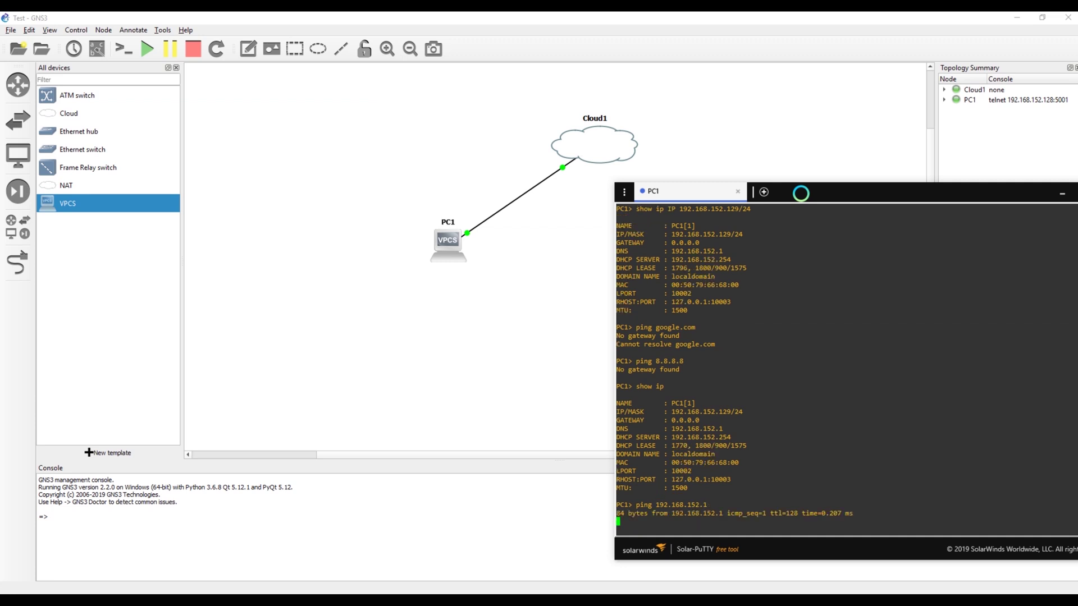